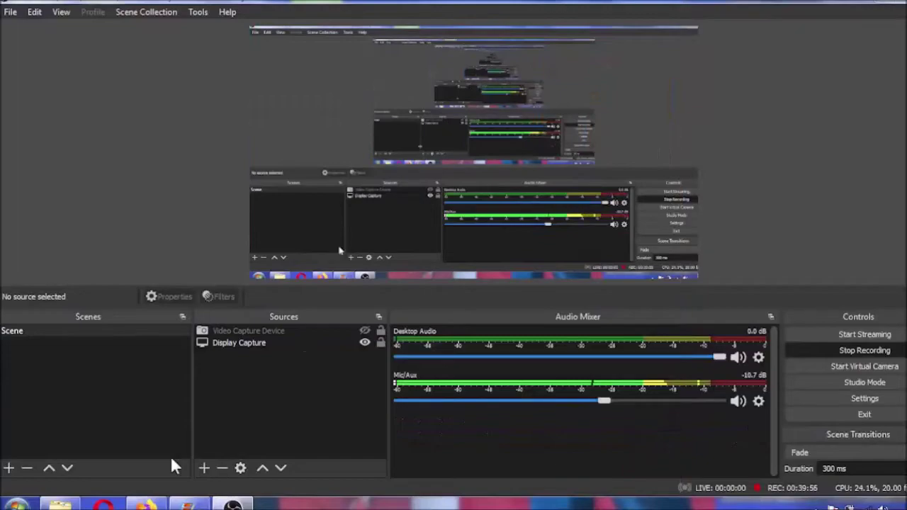
# Switch from OBS Studio to the Firefox new tab page while the recording keeps running
pyautogui.click(145, 504)
# Search Google for 'NOVO MESTO KRKA 1' and open the result's map in Google Maps
pyautogui.click(308, 263)
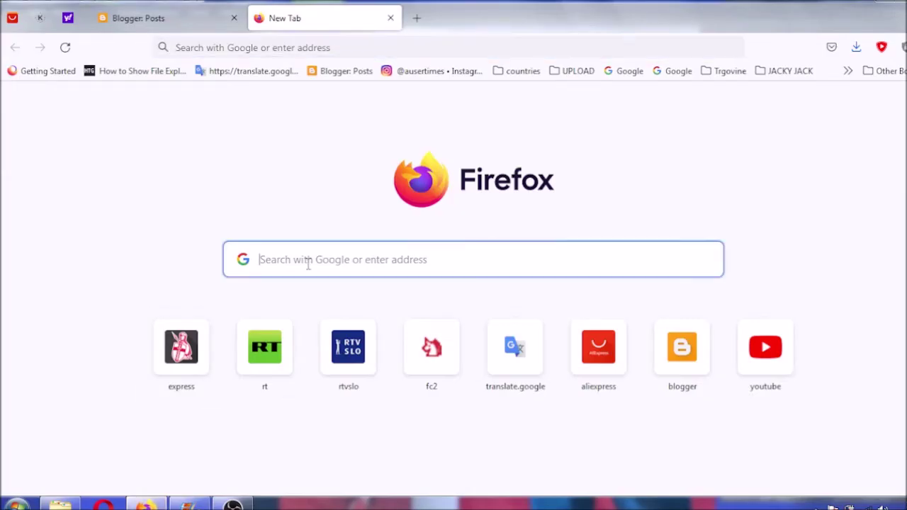
pyautogui.write('NOVO MESTO KRKA 1')
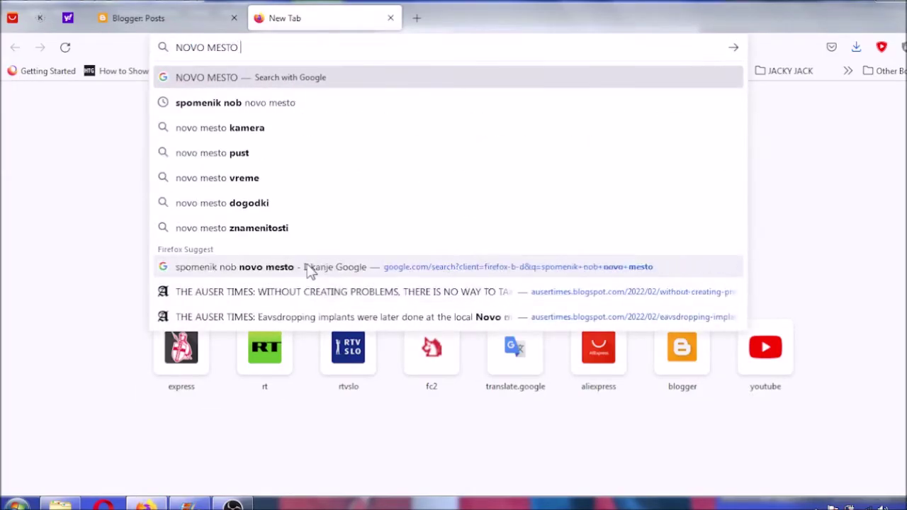
pyautogui.press('Return')
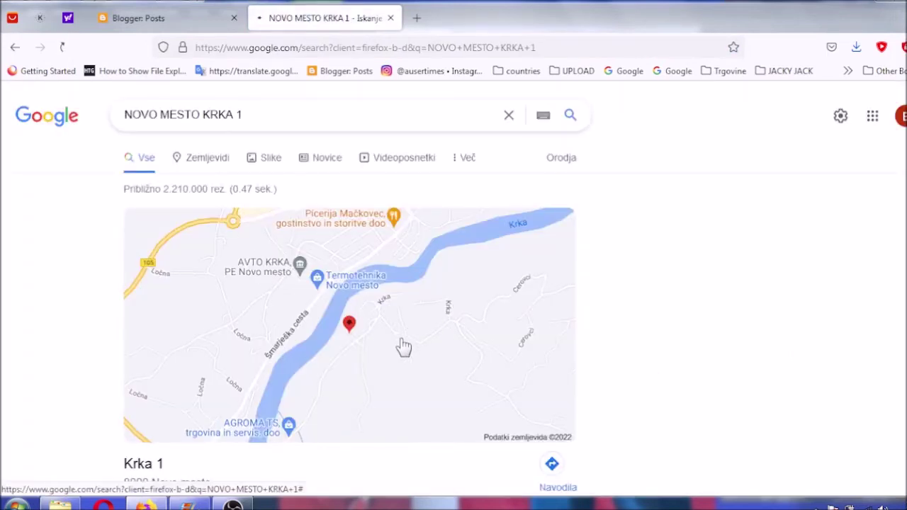
pyautogui.click(404, 347)
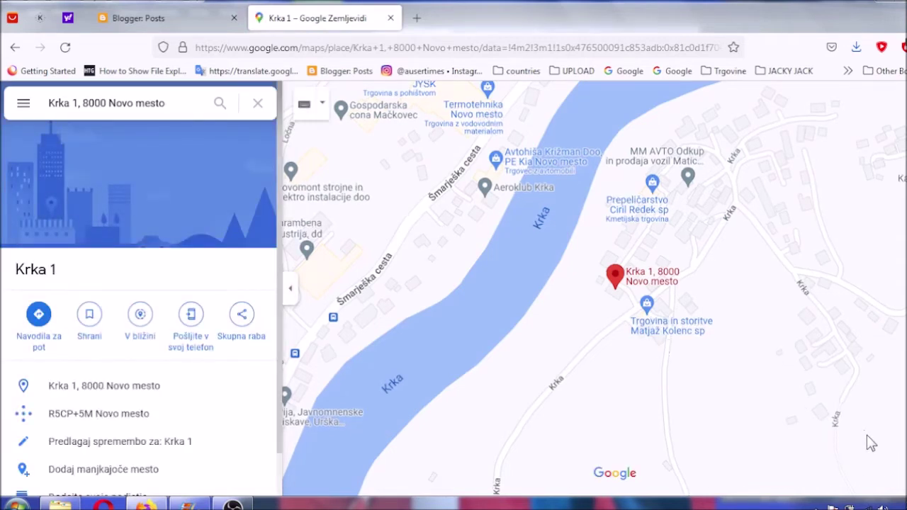
# Zoom out to Slovenia on the map, then pan back to central Novo mesto and the Krka river
pyautogui.scroll(2, 615, 278)
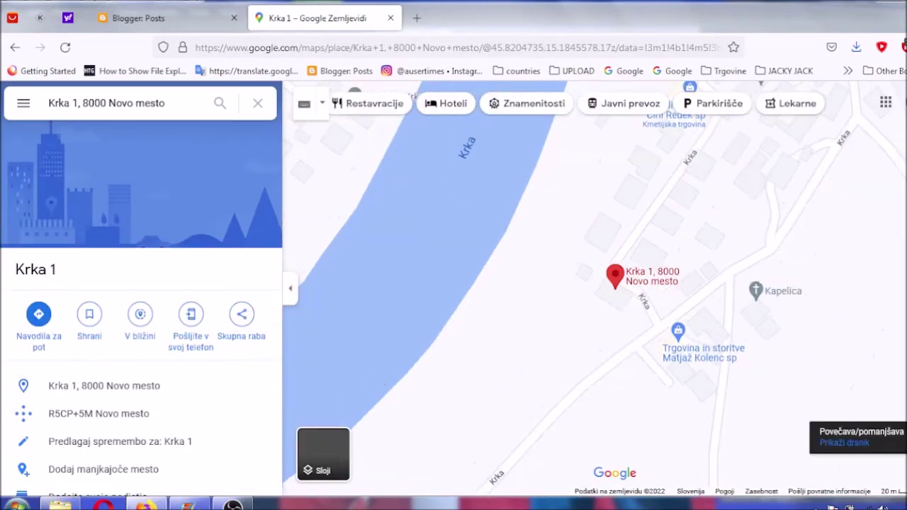
pyautogui.click(610, 366)
pyautogui.moveTo(838, 327); pyautogui.dragTo(708, 353)
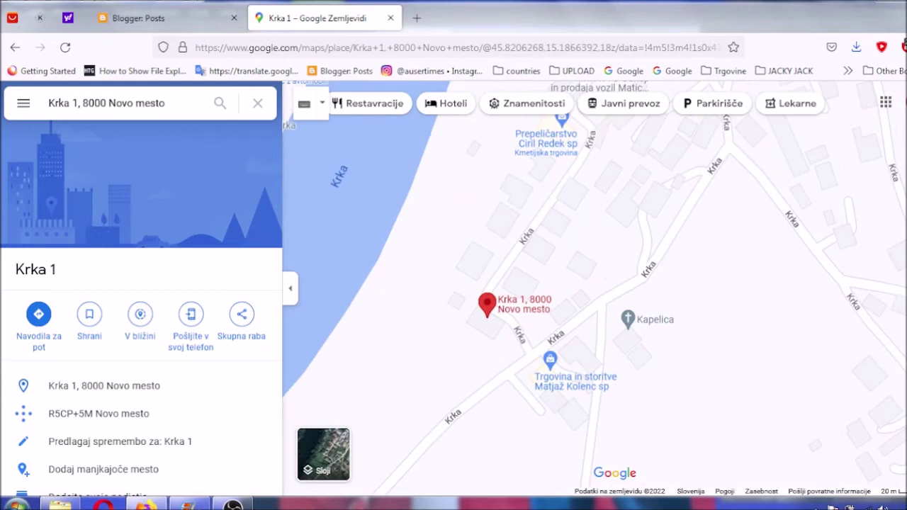
pyautogui.scroll(-3, 595, 288)
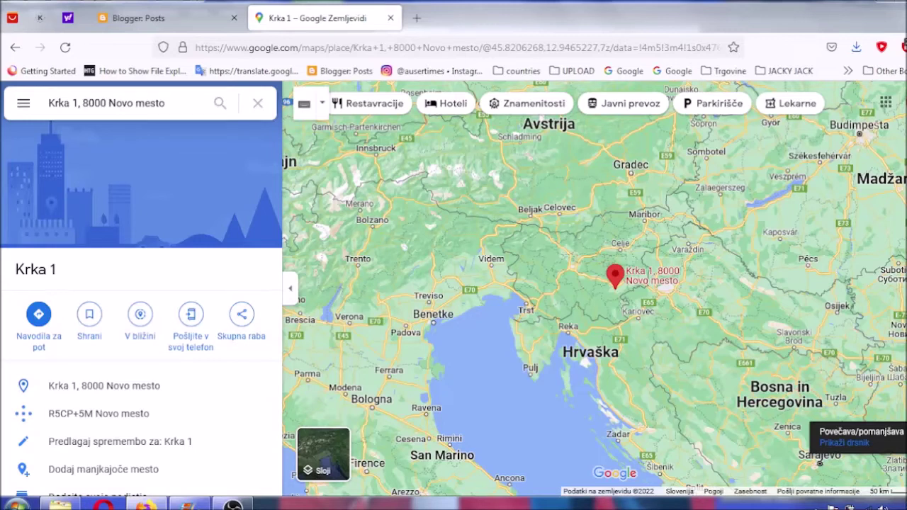
pyautogui.moveTo(742, 276); pyautogui.dragTo(827, 292)
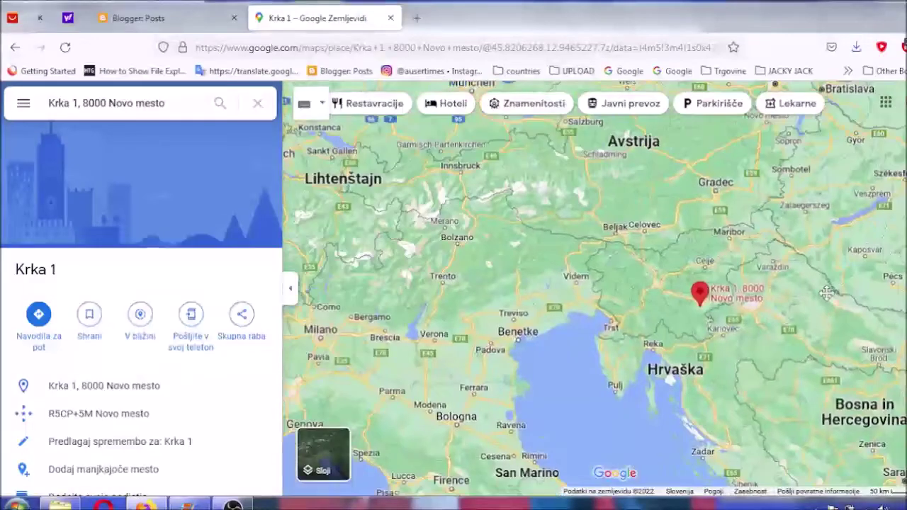
pyautogui.moveTo(505, 362); pyautogui.dragTo(374, 358)
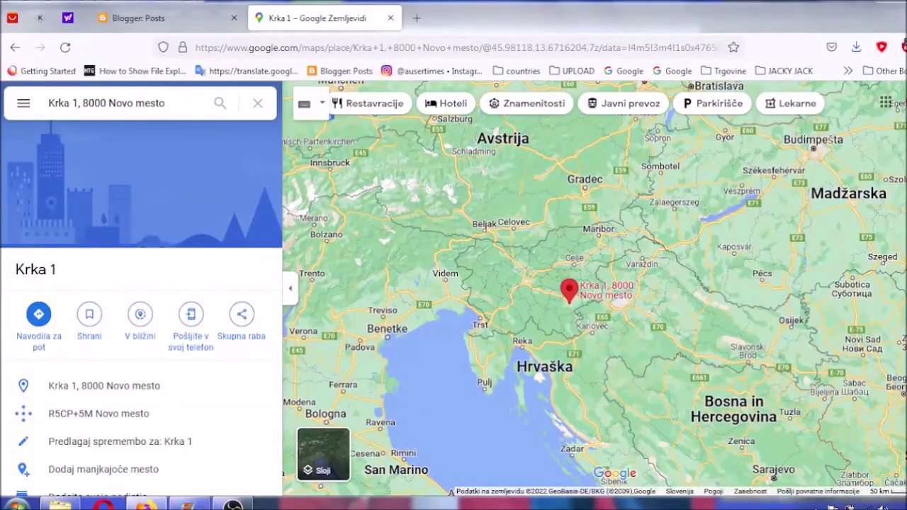
pyautogui.scroll(3, 609, 276)
pyautogui.moveTo(516, 399); pyautogui.dragTo(592, 301)
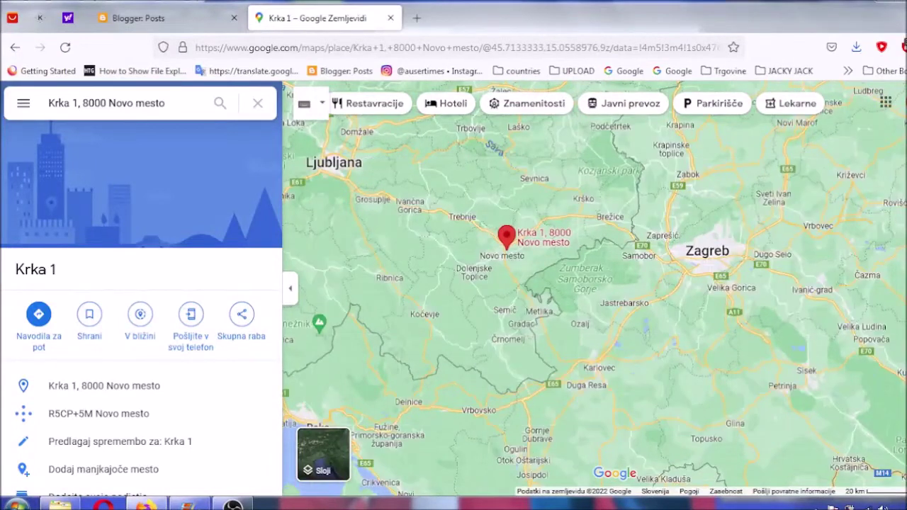
pyautogui.scroll(3, 595, 336)
pyautogui.moveTo(595, 336); pyautogui.dragTo(779, 384)
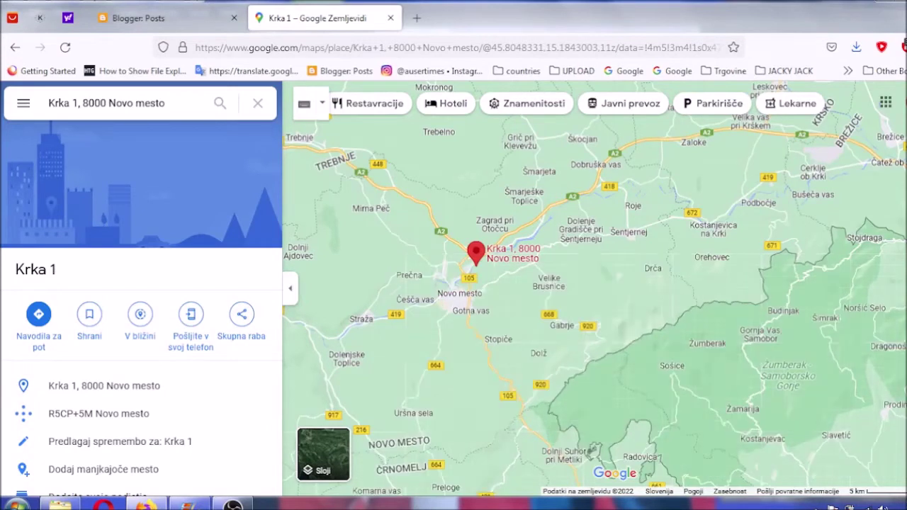
pyautogui.scroll(3, 582, 273)
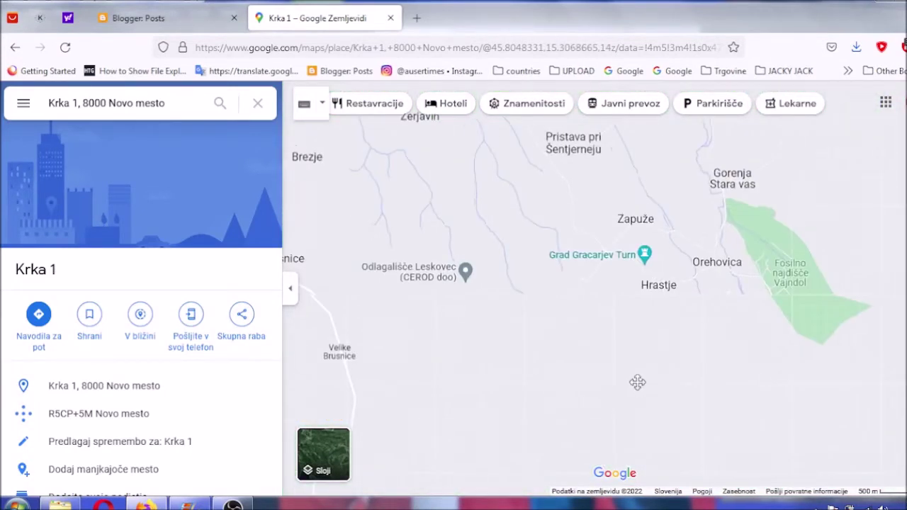
pyautogui.moveTo(637, 383); pyautogui.dragTo(761, 362)
pyautogui.moveTo(446, 267)
pyautogui.mouseDown()
pyautogui.moveTo(559, 275)
pyautogui.moveTo(755, 318)
pyautogui.mouseUp()
pyautogui.moveTo(432, 294)
pyautogui.mouseDown()
pyautogui.moveTo(537, 314)
pyautogui.moveTo(607, 346)
pyautogui.moveTo(715, 279)
pyautogui.mouseUp()
pyautogui.moveTo(537, 319); pyautogui.dragTo(645, 294)
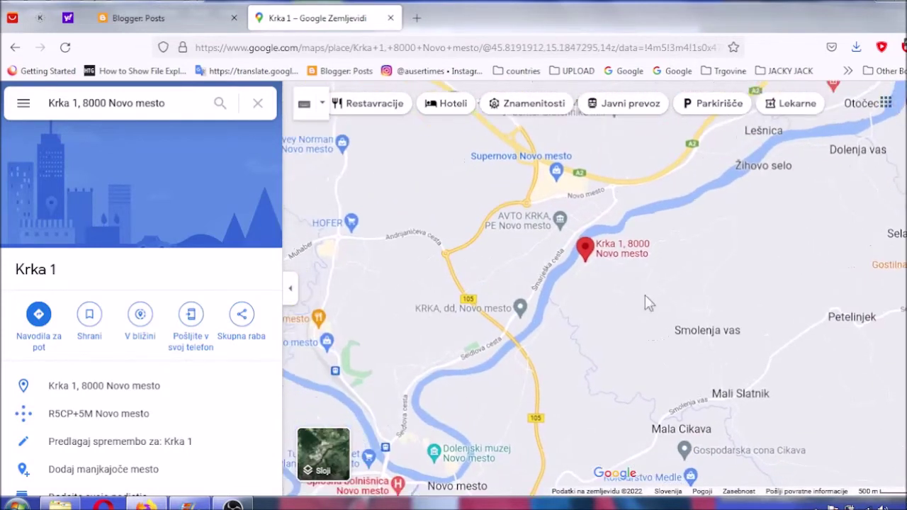
# Zoom to a 20 m close-up centred on the Krka 1 pin, then open the Start menu
pyautogui.scroll(2, 609, 283)
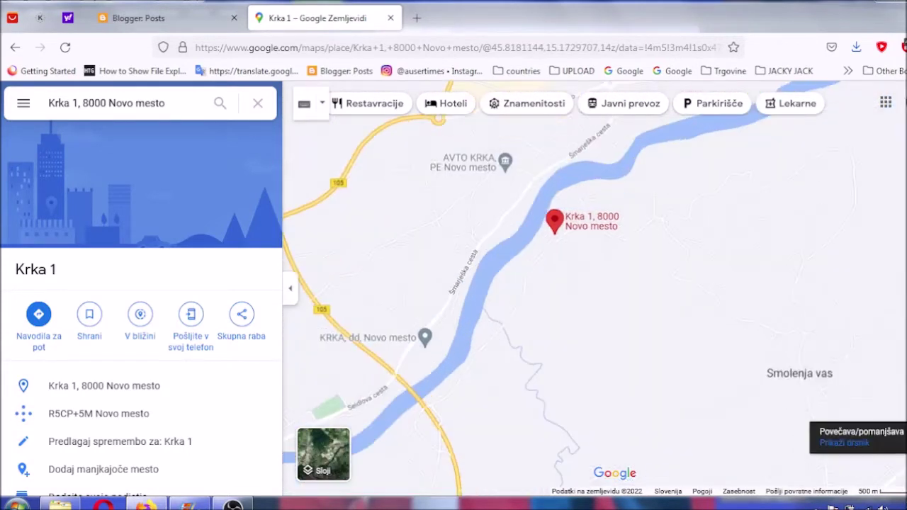
pyautogui.moveTo(560, 243); pyautogui.dragTo(557, 318)
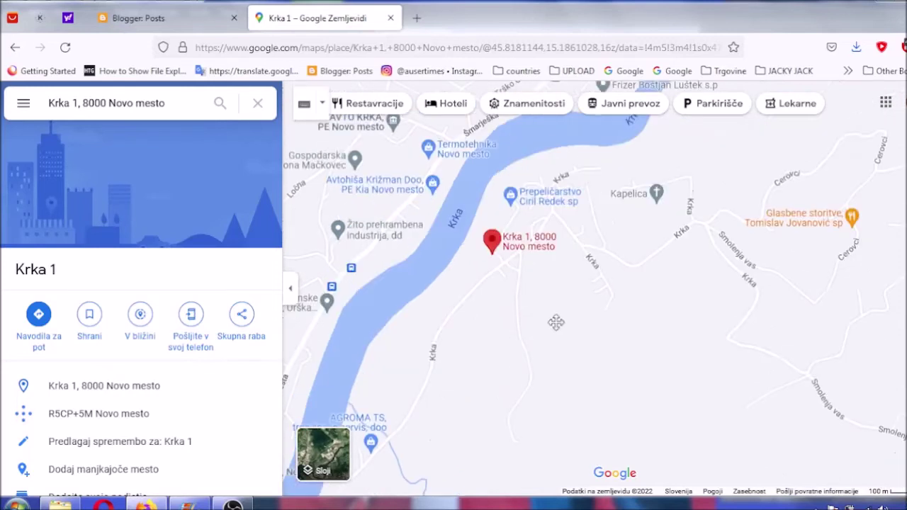
pyautogui.scroll(1, 614, 277)
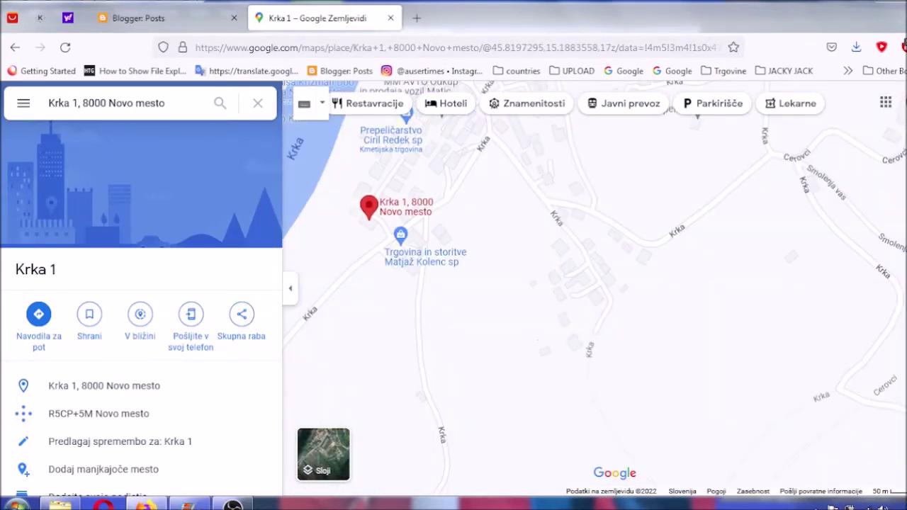
pyautogui.scroll(-2, 614, 276)
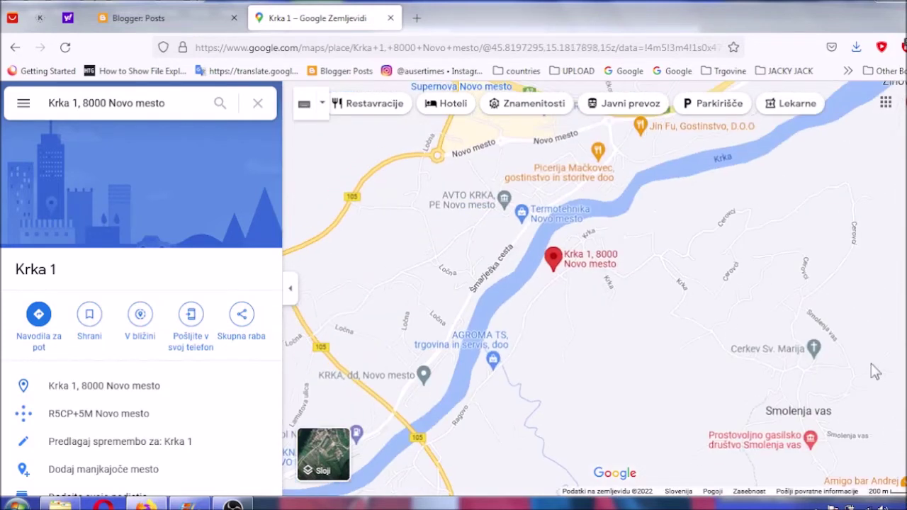
pyautogui.moveTo(830, 243); pyautogui.dragTo(749, 255)
pyautogui.moveTo(588, 347); pyautogui.dragTo(627, 336)
pyautogui.scroll(2, 604, 279)
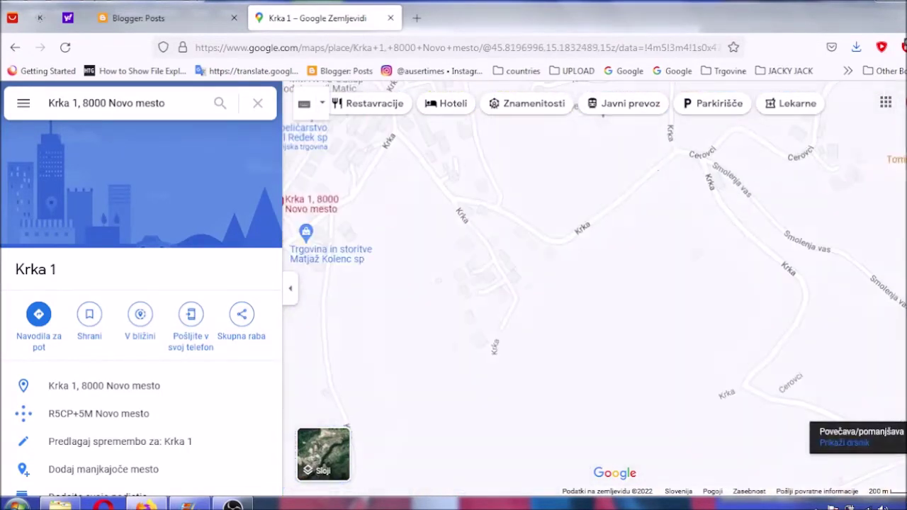
pyautogui.moveTo(429, 333); pyautogui.dragTo(776, 446)
pyautogui.moveTo(711, 440); pyautogui.dragTo(735, 446)
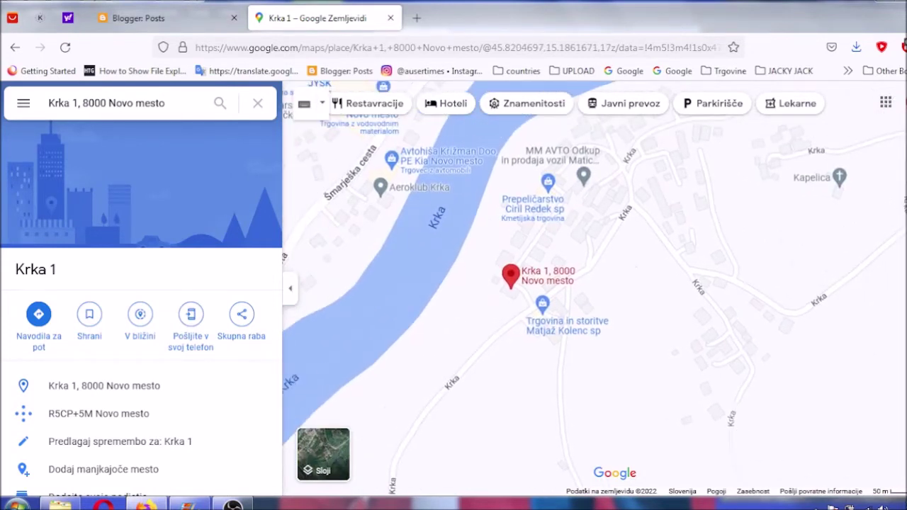
pyautogui.click(872, 443)
pyautogui.click(873, 444)
pyautogui.moveTo(545, 405); pyautogui.dragTo(830, 380)
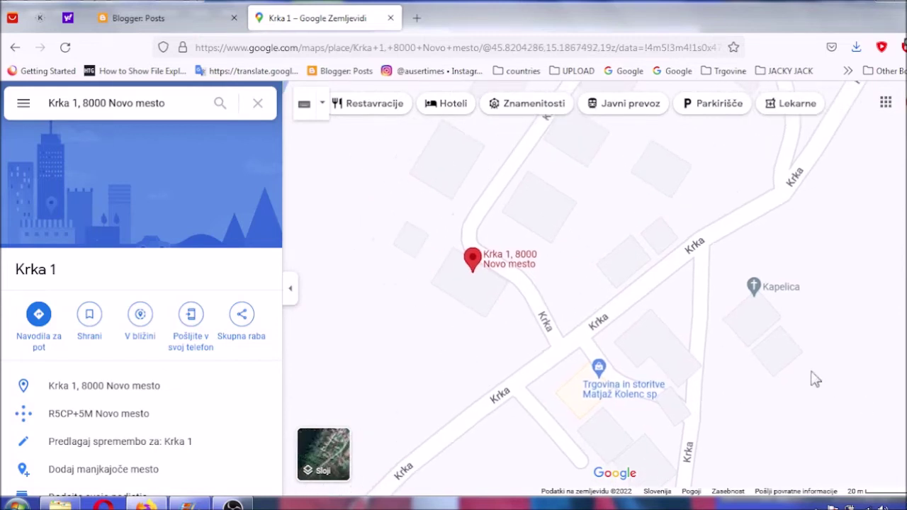
pyautogui.moveTo(668, 319); pyautogui.dragTo(676, 351)
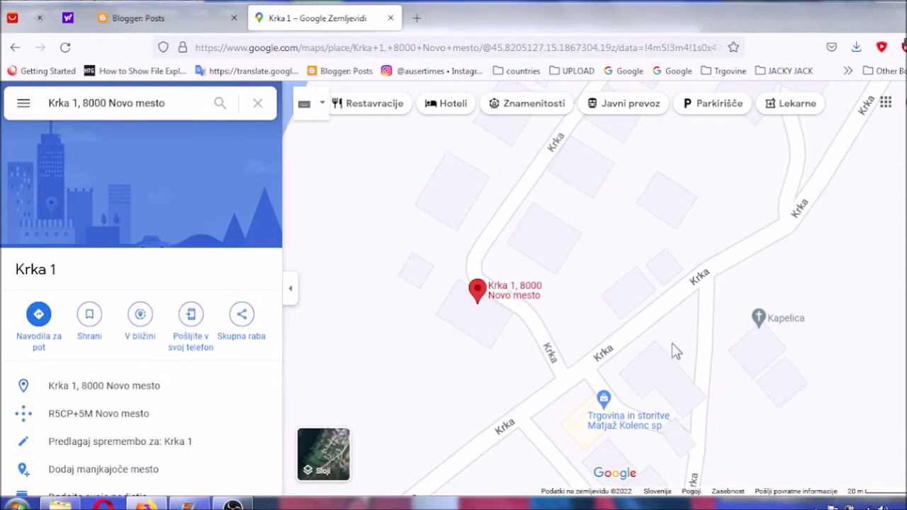
pyautogui.click(17, 504)
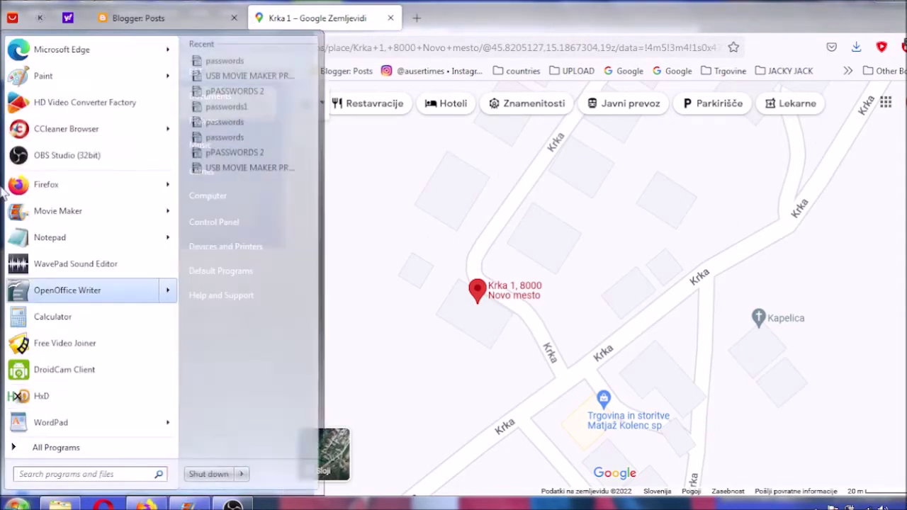
# Launch Paint, paste the map screenshot and move it higher on the canvas
pyautogui.click(40, 77)
pyautogui.hotkey('ctrl', 'v')
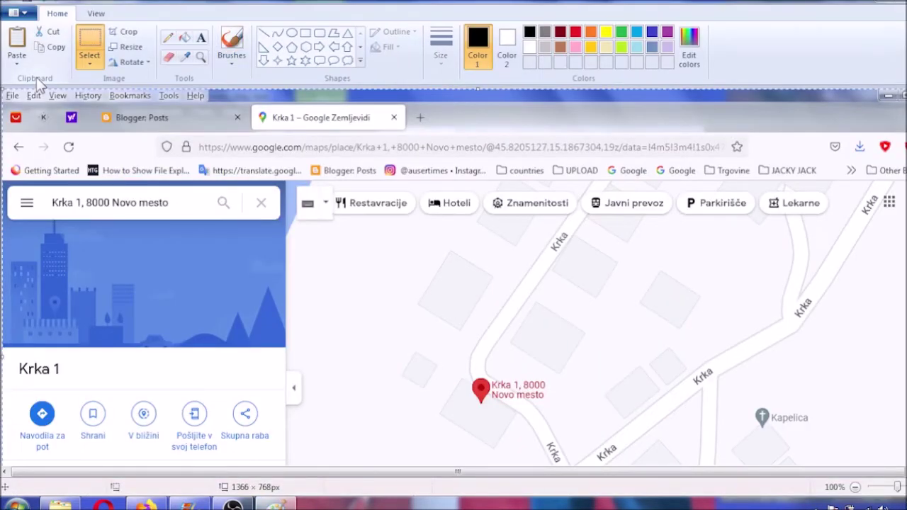
pyautogui.moveTo(399, 325)
pyautogui.mouseDown()
pyautogui.moveTo(398, 272)
pyautogui.moveTo(385, 256)
pyautogui.moveTo(394, 225)
pyautogui.mouseUp()
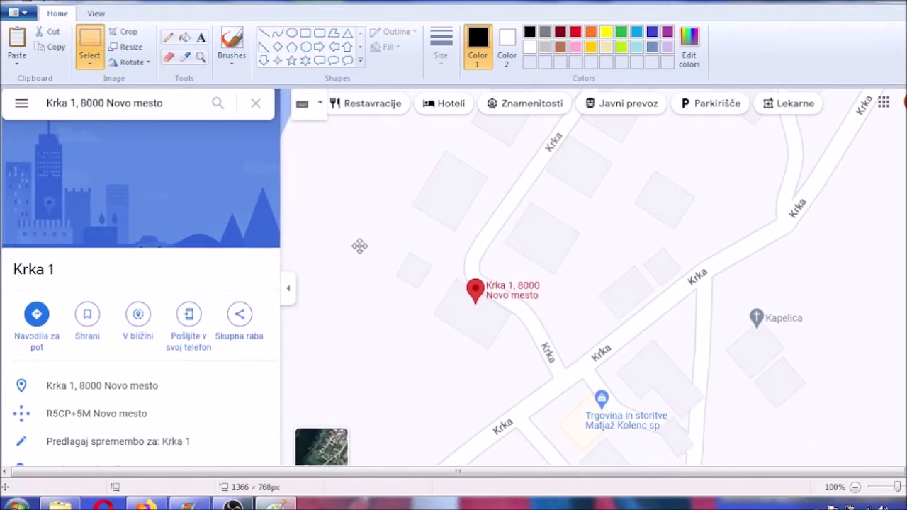
# Make black the secondary colour and select the right-arrow shape
pyautogui.click(507, 44)
pyautogui.click(530, 32)
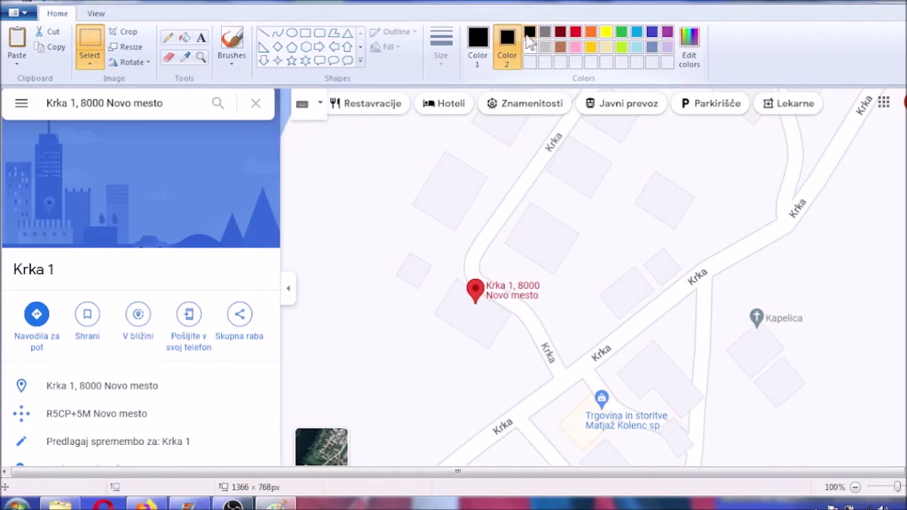
pyautogui.click(319, 47)
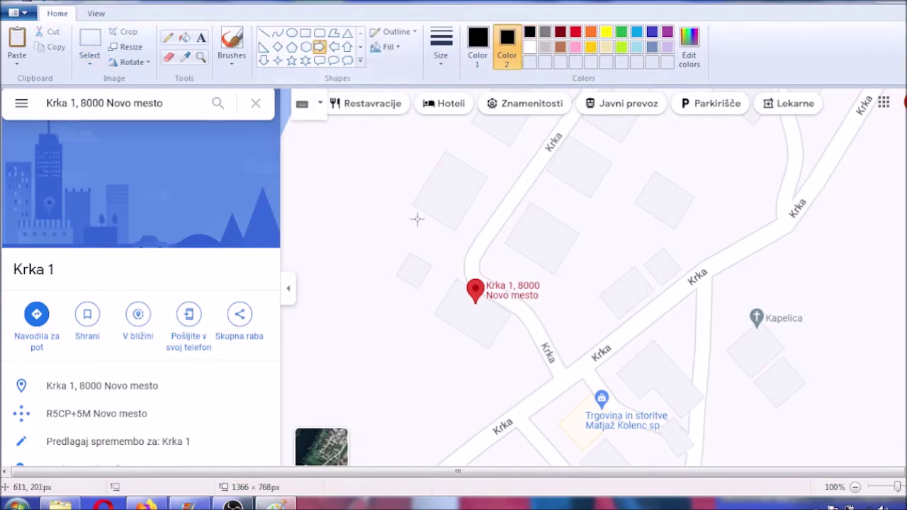
# Draw black freehand outlines around the Krka 1 and shop buildings and an arrow along Krka street
pyautogui.click(168, 57)
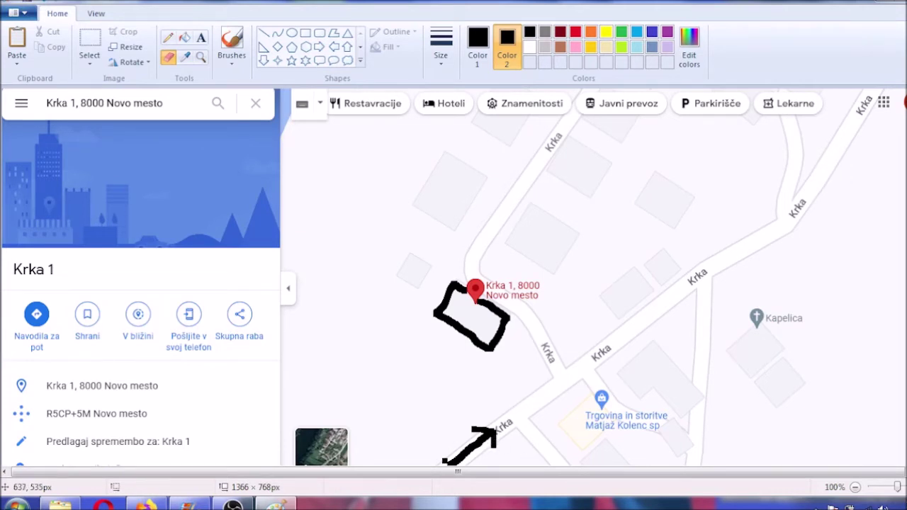
pyautogui.moveTo(445, 464); pyautogui.dragTo(445, 460)
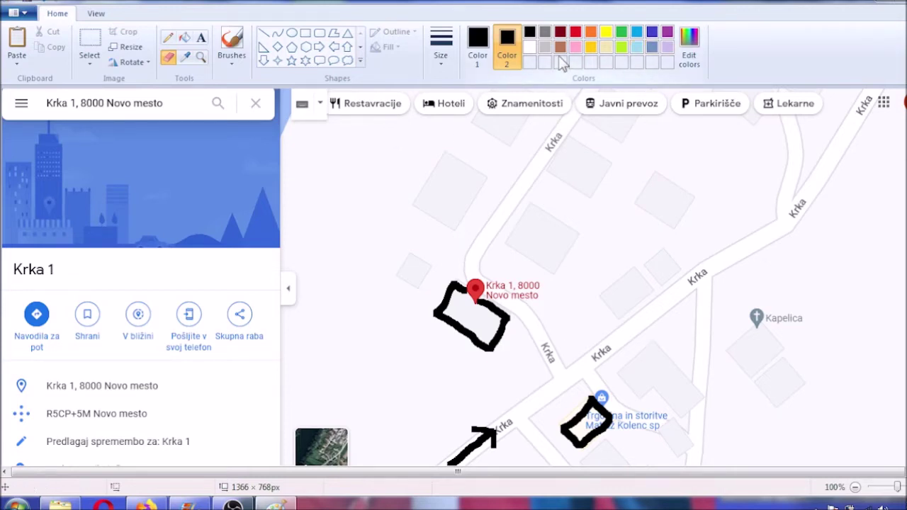
# Make pure red (255, 0, 0) both drawing colours and fill the shop's black outline red
pyautogui.click(687, 56)
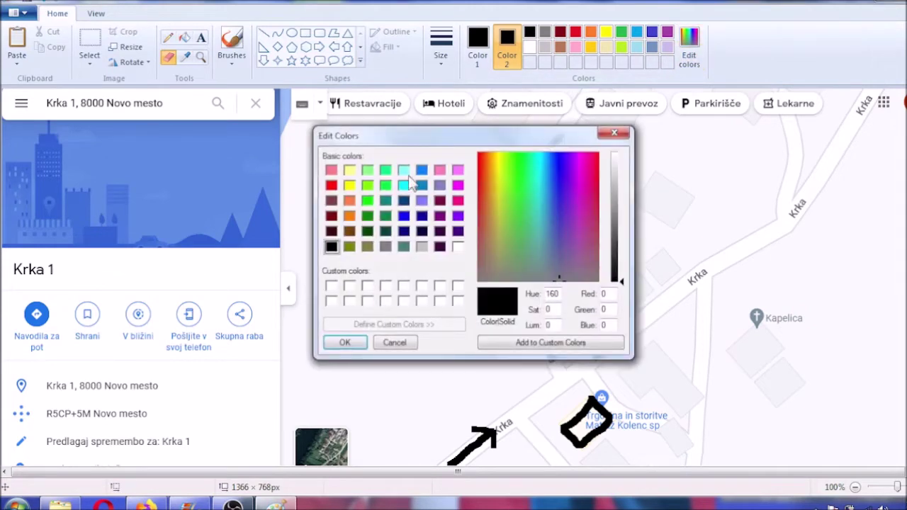
pyautogui.click(331, 185)
pyautogui.click(344, 342)
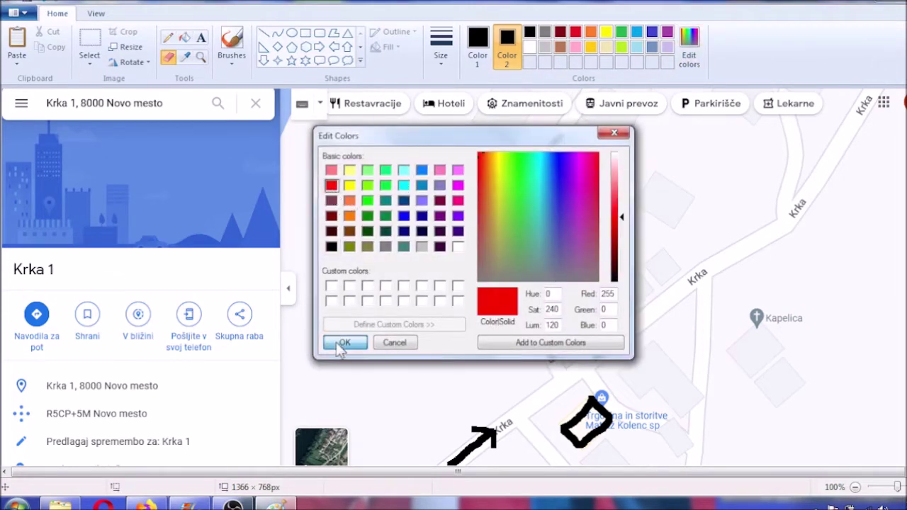
pyautogui.click(477, 44)
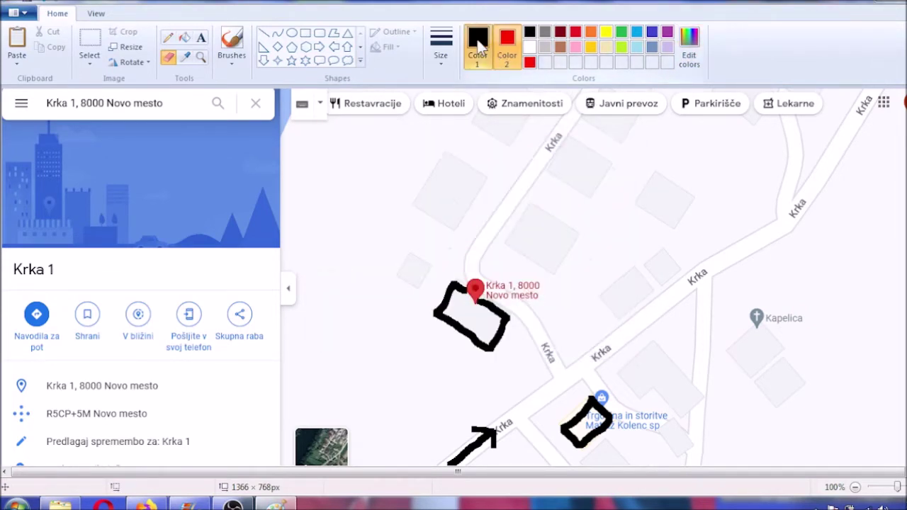
pyautogui.click(529, 63)
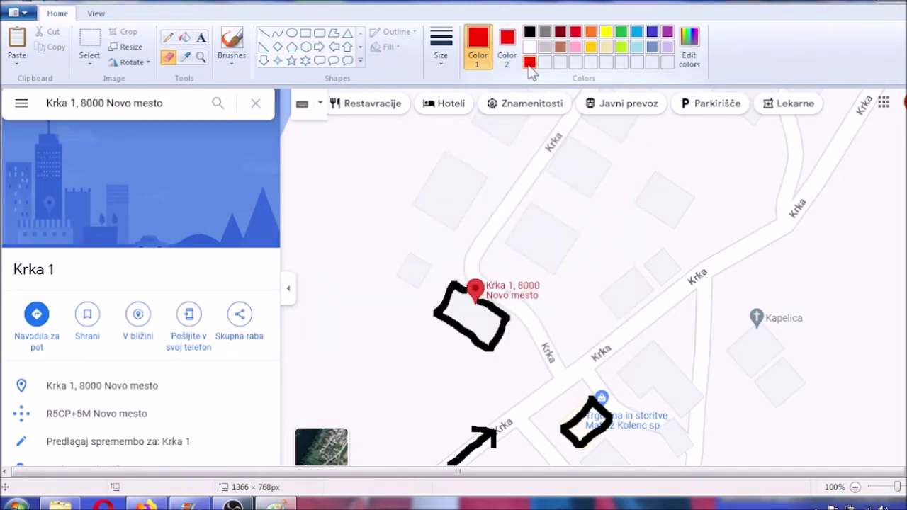
pyautogui.click(184, 38)
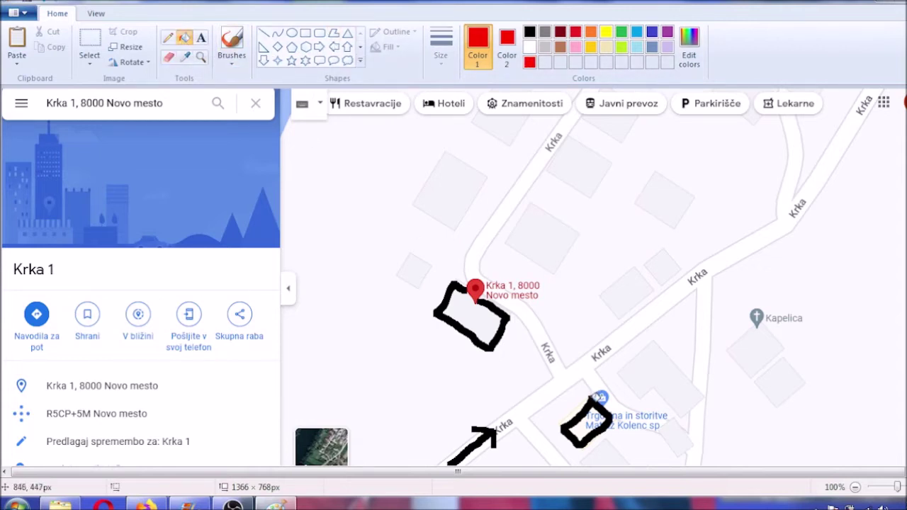
pyautogui.click(573, 406)
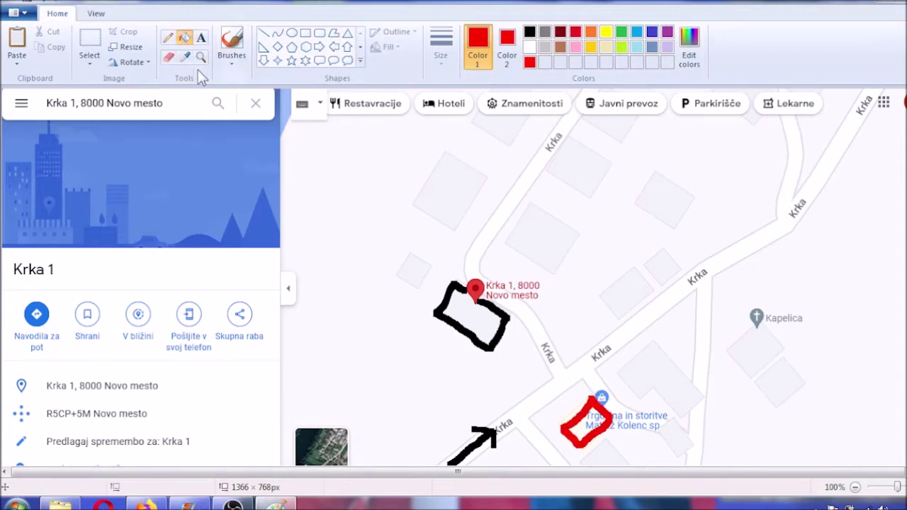
# Draw red freehand outlines around four buildings east and north of the Krka 1 pin
pyautogui.click(170, 59)
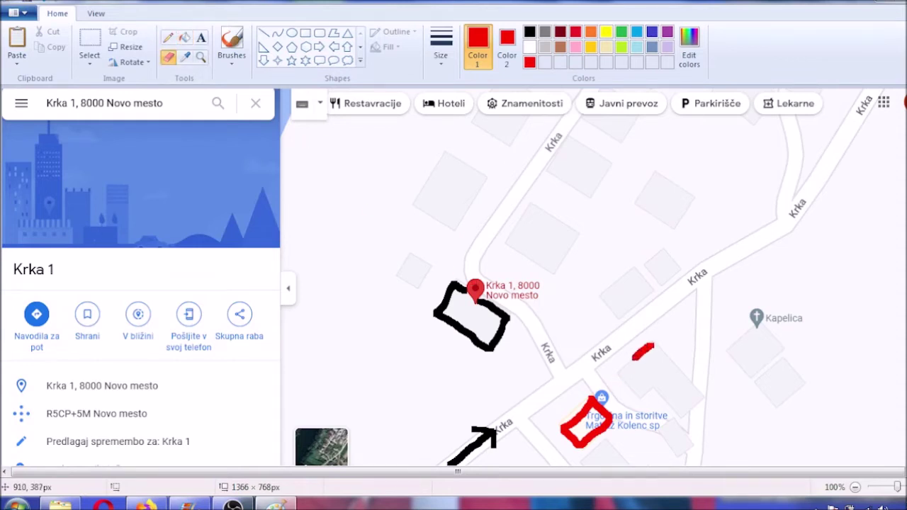
pyautogui.moveTo(620, 381)
pyautogui.mouseDown()
pyautogui.moveTo(643, 397)
pyautogui.moveTo(659, 388)
pyautogui.moveTo(681, 414)
pyautogui.moveTo(701, 396)
pyautogui.moveTo(652, 347)
pyautogui.mouseUp()
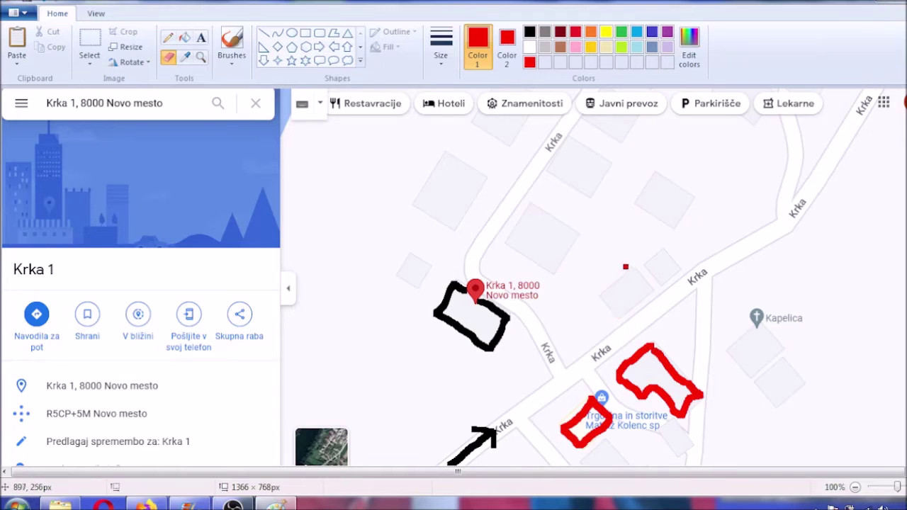
pyautogui.moveTo(626, 267)
pyautogui.mouseDown()
pyautogui.moveTo(594, 295)
pyautogui.moveTo(611, 320)
pyautogui.moveTo(653, 292)
pyautogui.moveTo(627, 269)
pyautogui.mouseUp()
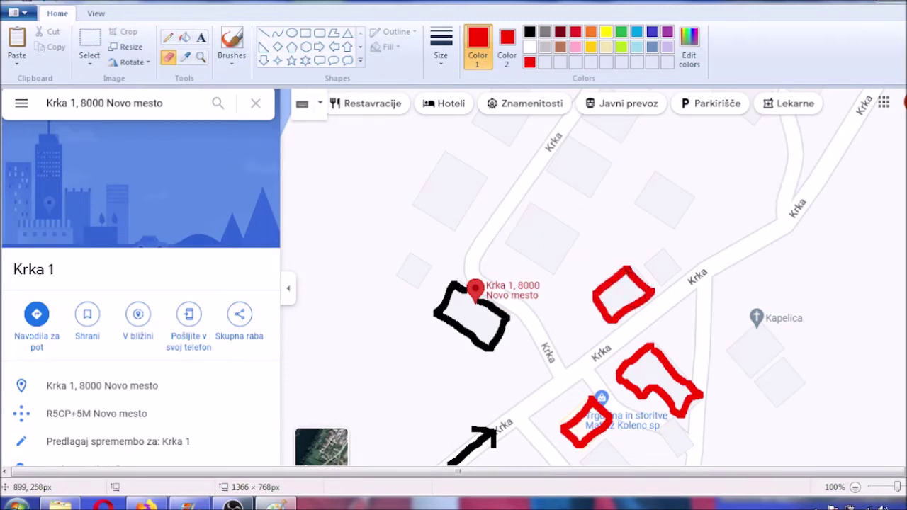
pyautogui.moveTo(526, 205)
pyautogui.mouseDown()
pyautogui.moveTo(503, 244)
pyautogui.moveTo(555, 271)
pyautogui.moveTo(578, 236)
pyautogui.moveTo(530, 211)
pyautogui.mouseUp()
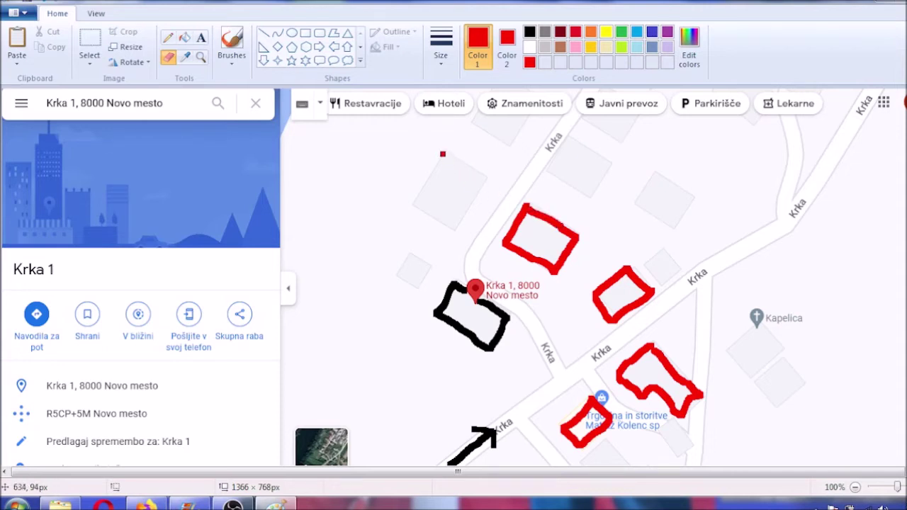
pyautogui.moveTo(442, 154)
pyautogui.mouseDown()
pyautogui.moveTo(409, 202)
pyautogui.moveTo(452, 230)
pyautogui.moveTo(479, 207)
pyautogui.moveTo(489, 175)
pyautogui.moveTo(447, 157)
pyautogui.mouseUp()
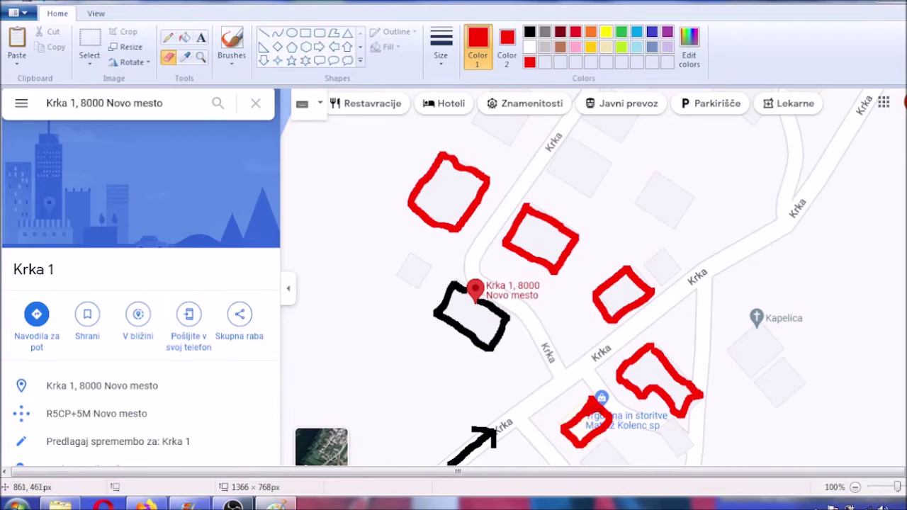
# Add red hatch strokes inside the shop and the north-east and northernmost buildings
pyautogui.moveTo(579, 423)
pyautogui.mouseDown()
pyautogui.moveTo(602, 422)
pyautogui.moveTo(576, 433)
pyautogui.moveTo(595, 428)
pyautogui.mouseUp()
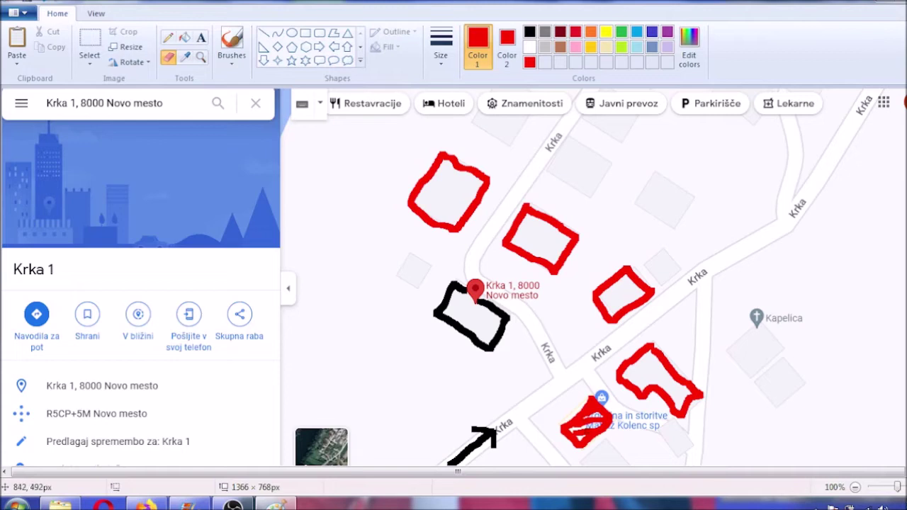
pyautogui.moveTo(598, 431)
pyautogui.mouseDown()
pyautogui.moveTo(614, 451)
pyautogui.moveTo(642, 408)
pyautogui.mouseUp()
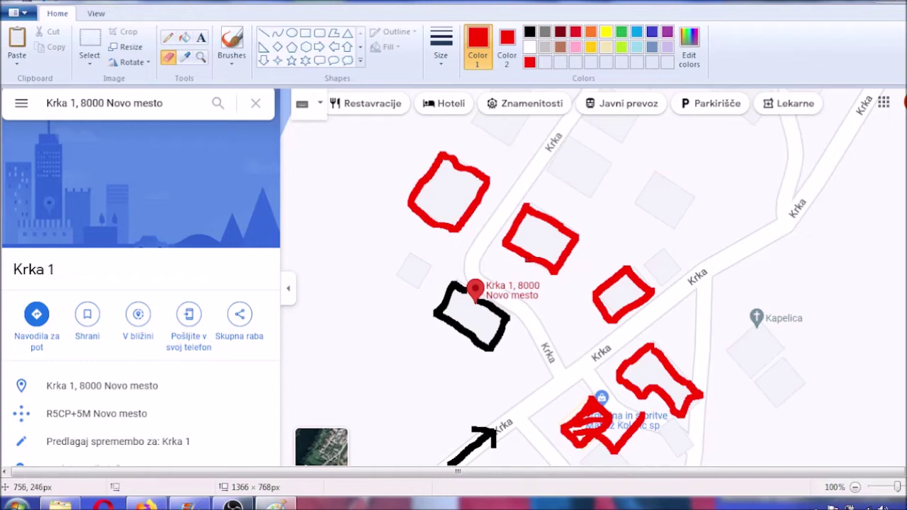
pyautogui.moveTo(532, 260)
pyautogui.mouseDown()
pyautogui.moveTo(544, 287)
pyautogui.moveTo(592, 242)
pyautogui.mouseUp()
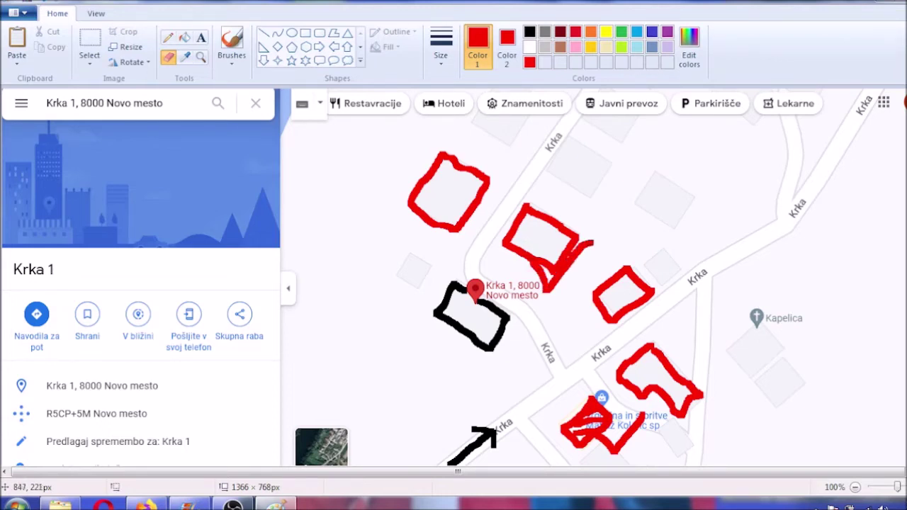
pyautogui.moveTo(409, 222)
pyautogui.mouseDown()
pyautogui.moveTo(432, 245)
pyautogui.moveTo(459, 208)
pyautogui.mouseUp()
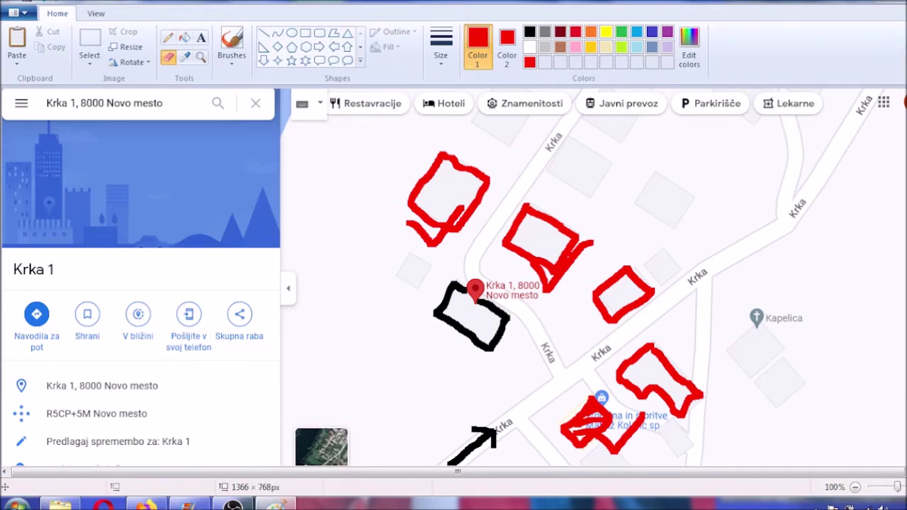
# Hatch three red-outlined buildings with red zigzags and draw a red route line up from the black arrow
pyautogui.scroll(-3, 453, 276)
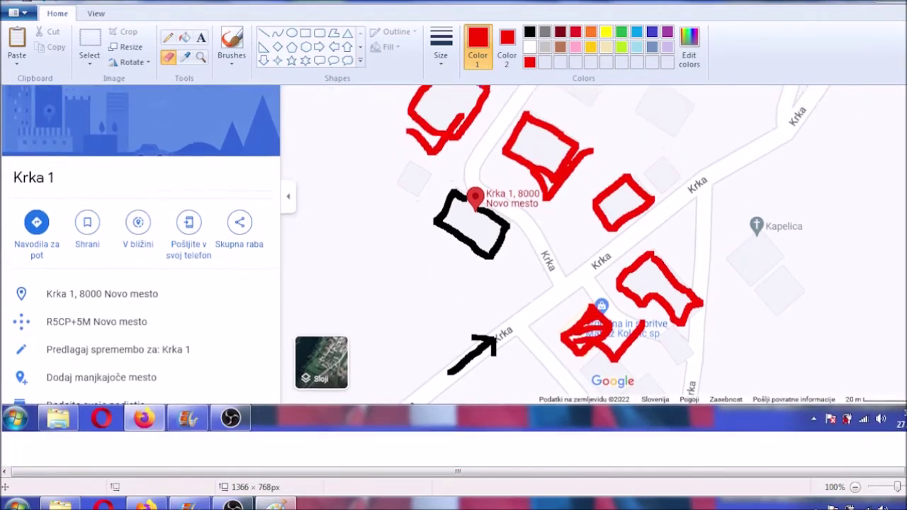
pyautogui.moveTo(522, 142)
pyautogui.mouseDown()
pyautogui.moveTo(542, 148)
pyautogui.moveTo(514, 161)
pyautogui.moveTo(553, 186)
pyautogui.mouseUp()
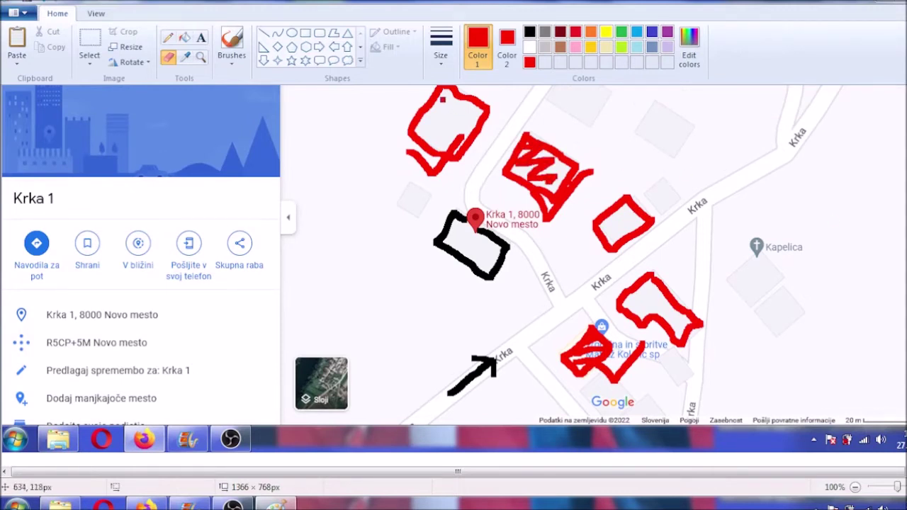
pyautogui.moveTo(441, 97)
pyautogui.mouseDown()
pyautogui.moveTo(429, 112)
pyautogui.moveTo(459, 117)
pyautogui.moveTo(456, 143)
pyautogui.mouseUp()
pyautogui.moveTo(620, 210)
pyautogui.mouseDown()
pyautogui.moveTo(607, 220)
pyautogui.moveTo(622, 238)
pyautogui.mouseUp()
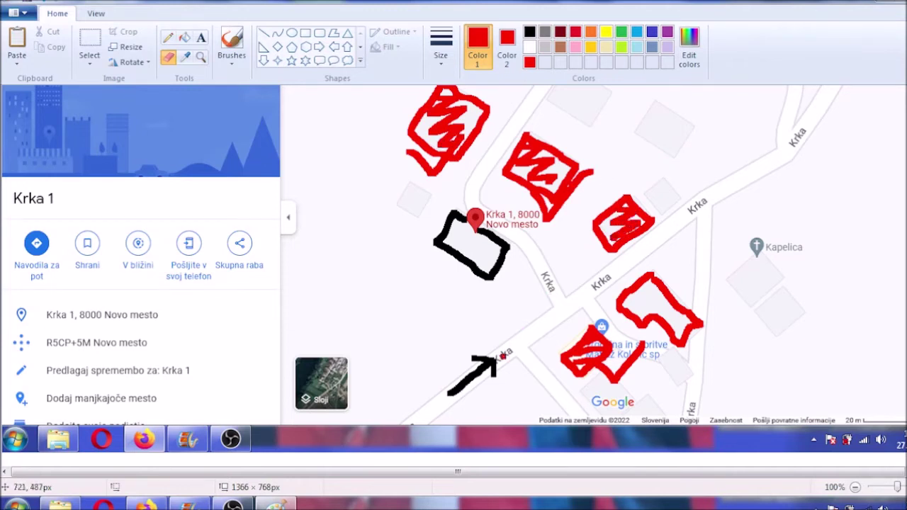
pyautogui.moveTo(501, 360)
pyautogui.mouseDown()
pyautogui.moveTo(539, 331)
pyautogui.moveTo(455, 269)
pyautogui.moveTo(459, 285)
pyautogui.moveTo(469, 265)
pyautogui.mouseUp()
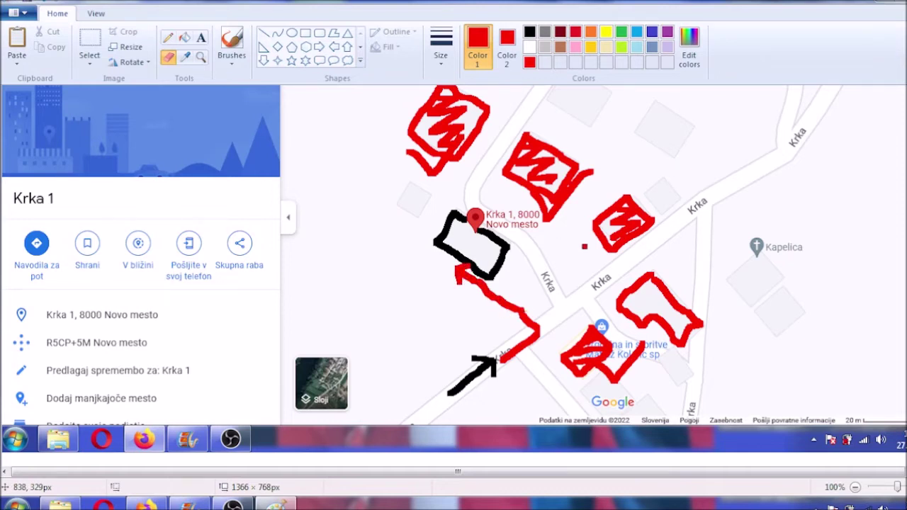
# Hatch the building right of the junction, add a red arrowhead at Krka 1, and a small red squiggle westward
pyautogui.moveTo(645, 282)
pyautogui.mouseDown()
pyautogui.moveTo(632, 300)
pyautogui.moveTo(646, 313)
pyautogui.moveTo(687, 317)
pyautogui.moveTo(675, 329)
pyautogui.moveTo(684, 330)
pyautogui.mouseUp()
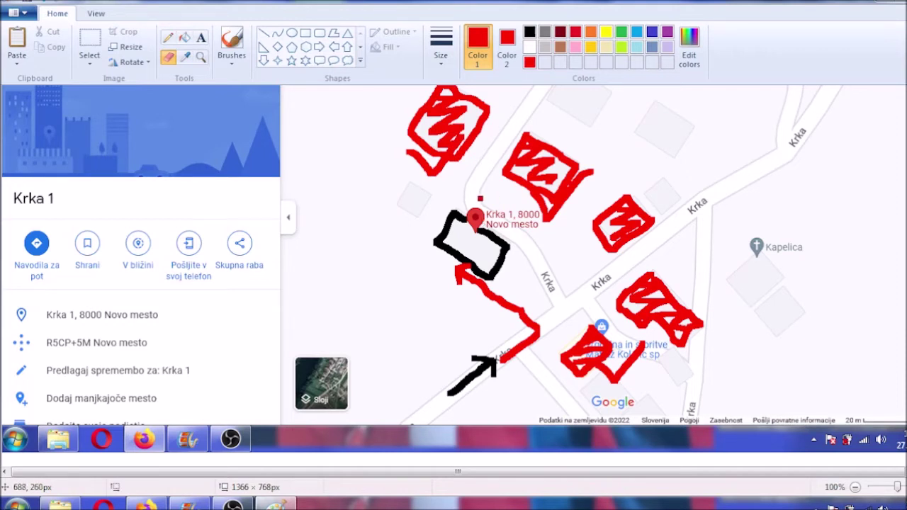
pyautogui.moveTo(487, 194)
pyautogui.mouseDown()
pyautogui.moveTo(472, 222)
pyautogui.moveTo(463, 200)
pyautogui.moveTo(469, 220)
pyautogui.moveTo(476, 211)
pyautogui.moveTo(491, 222)
pyautogui.mouseUp()
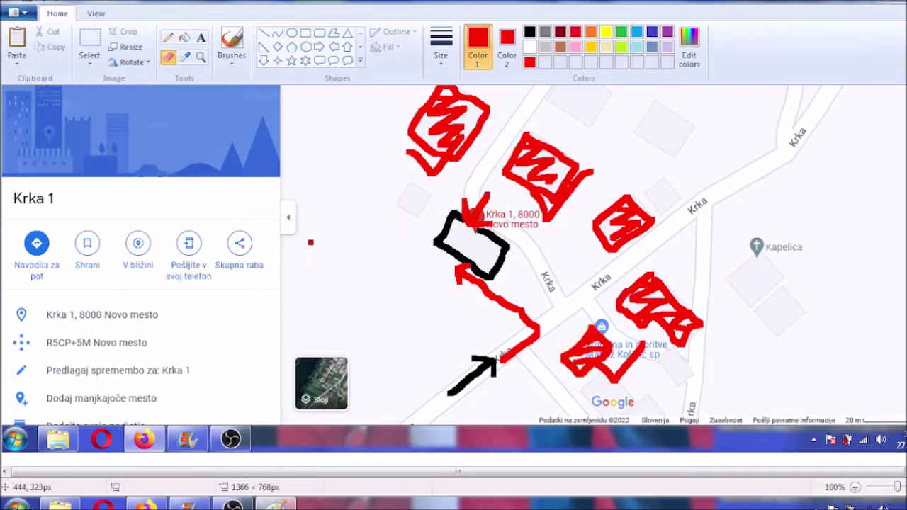
pyautogui.moveTo(314, 236)
pyautogui.mouseDown()
pyautogui.moveTo(320, 225)
pyautogui.moveTo(327, 239)
pyautogui.moveTo(352, 224)
pyautogui.moveTo(352, 238)
pyautogui.mouseUp()
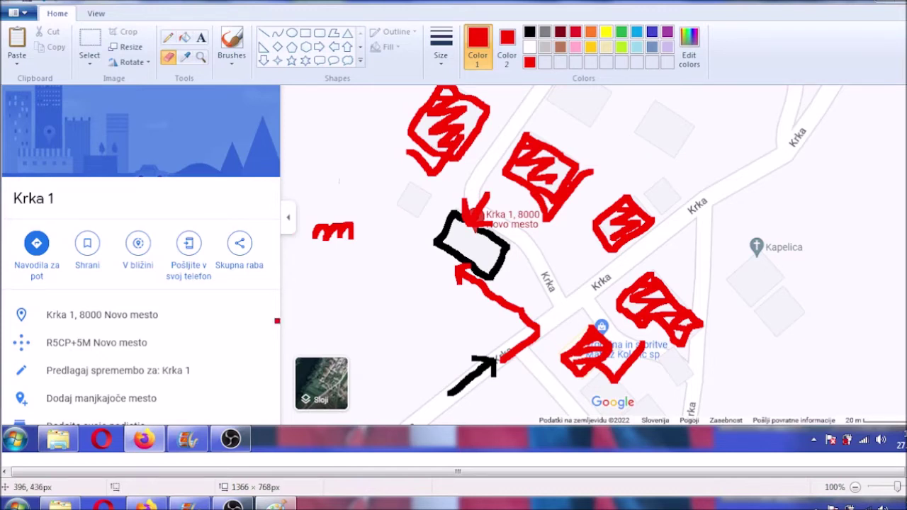
# Switch between the annotated map and the file browser window via the taskbar
pyautogui.click(264, 367)
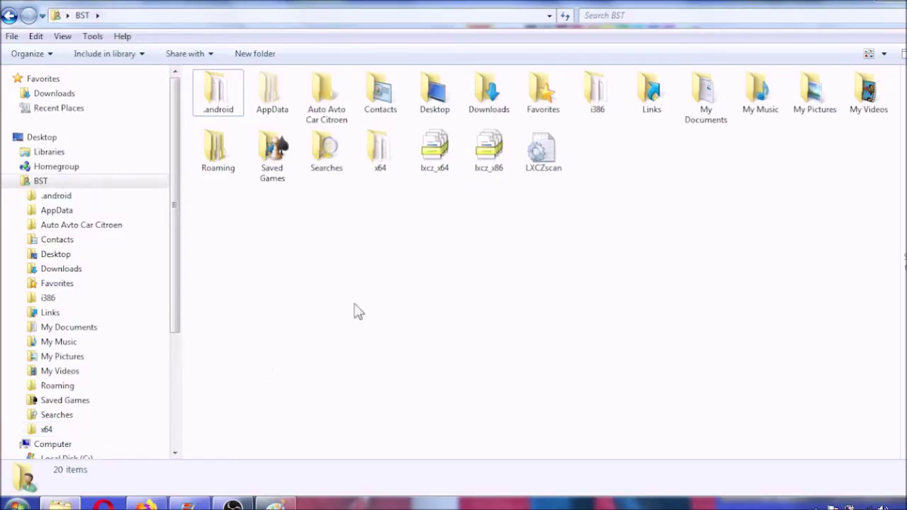
pyautogui.moveTo(150, 504)
pyautogui.click(63, 503)
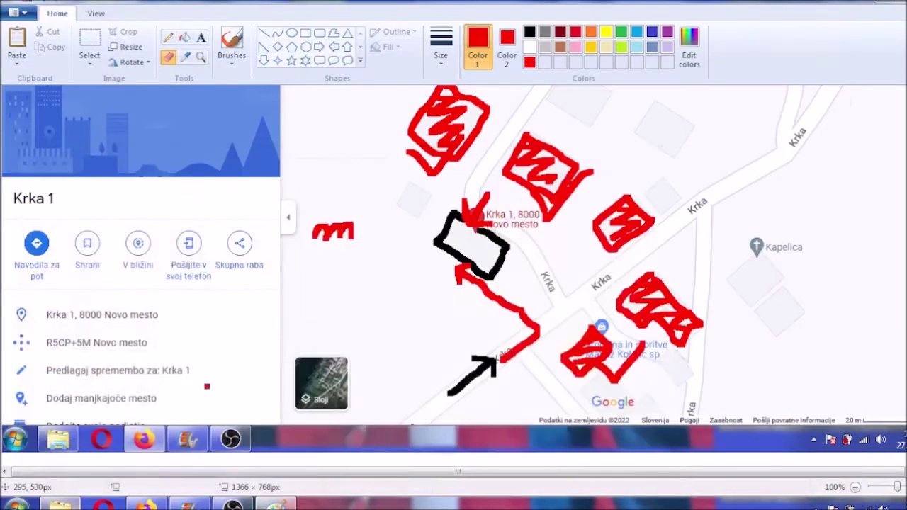
pyautogui.click(61, 504)
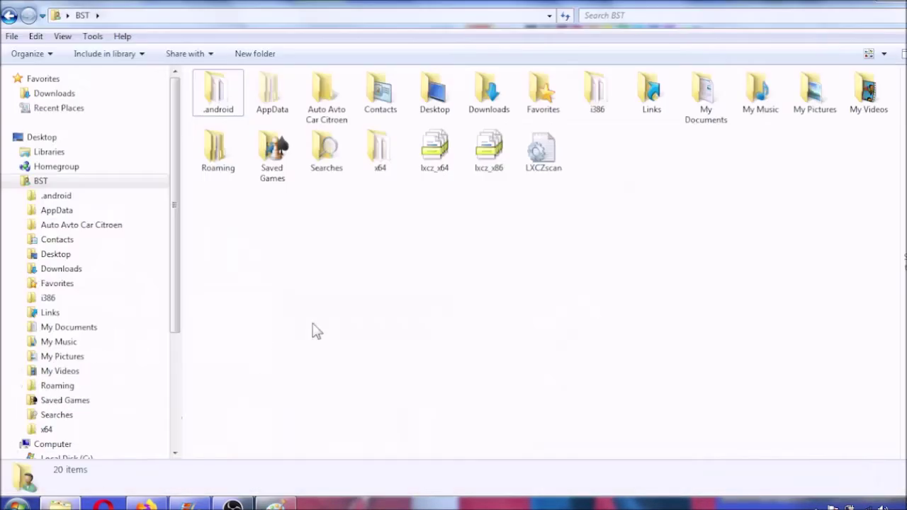
# Go from My Videos to the Desktop folder and scroll through its files and folders
pyautogui.click(70, 374)
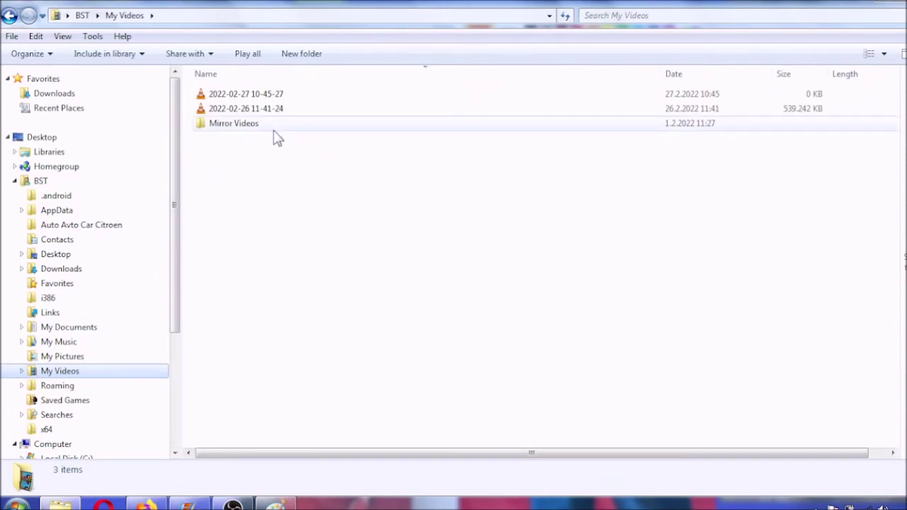
pyautogui.click(43, 137)
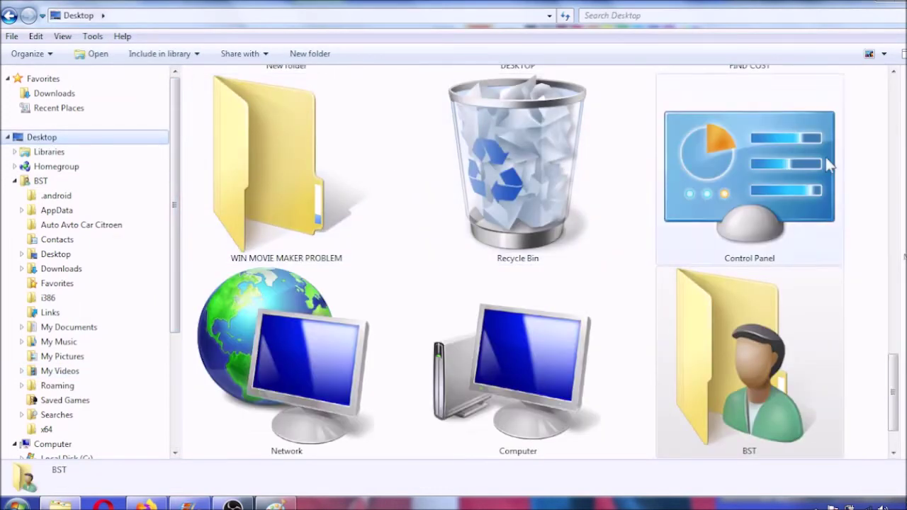
pyautogui.scroll(-3, 891, 374)
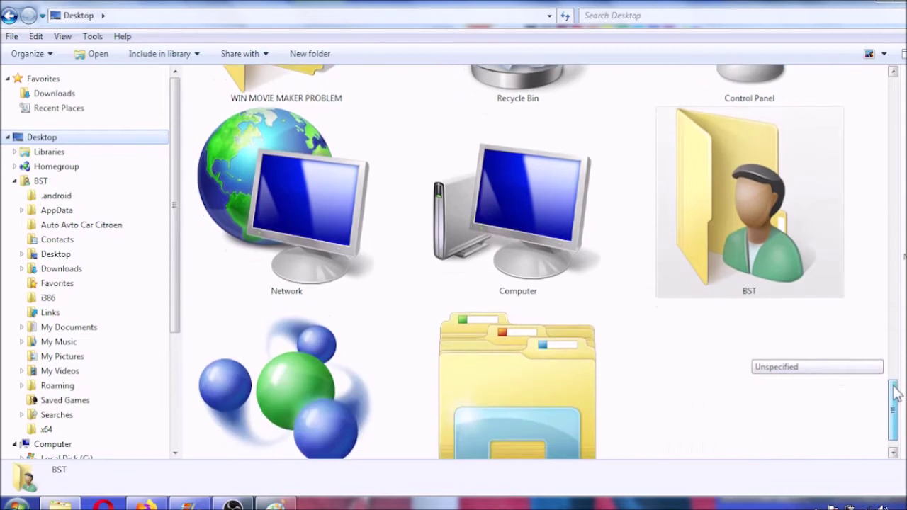
pyautogui.moveTo(893, 410); pyautogui.dragTo(879, 303)
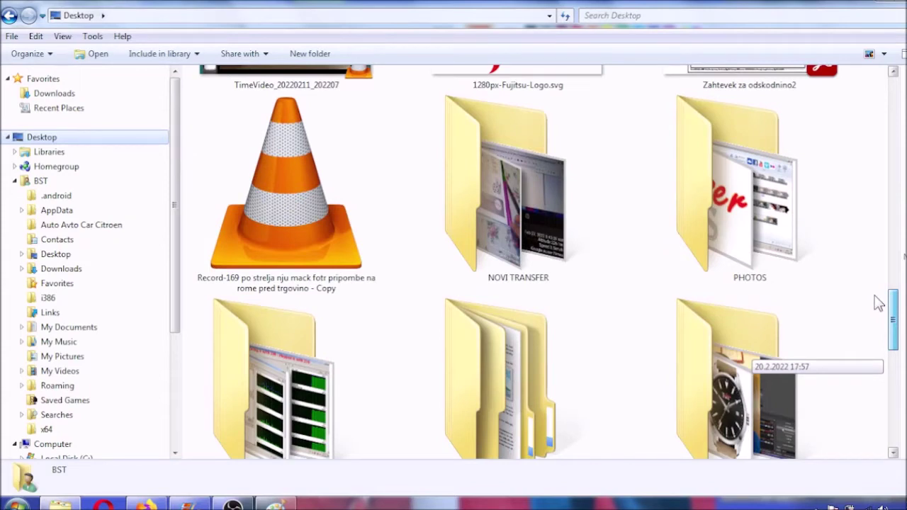
pyautogui.moveTo(878, 303); pyautogui.dragTo(878, 313)
pyautogui.scroll(-1, 878, 313)
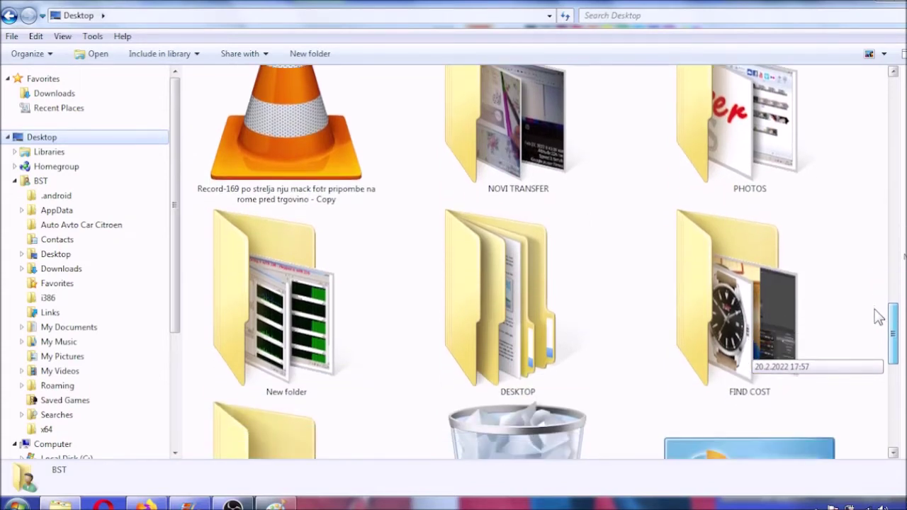
pyautogui.moveTo(878, 317); pyautogui.dragTo(879, 345)
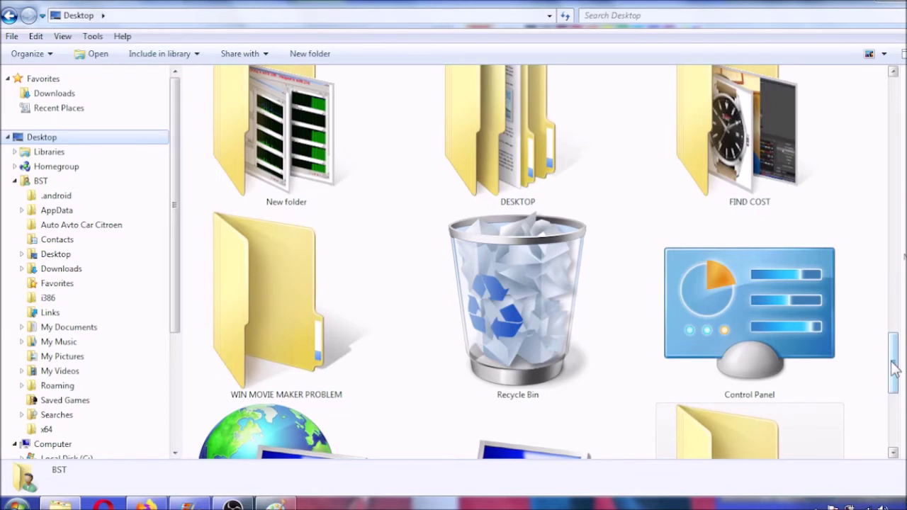
pyautogui.moveTo(894, 367); pyautogui.dragTo(893, 327)
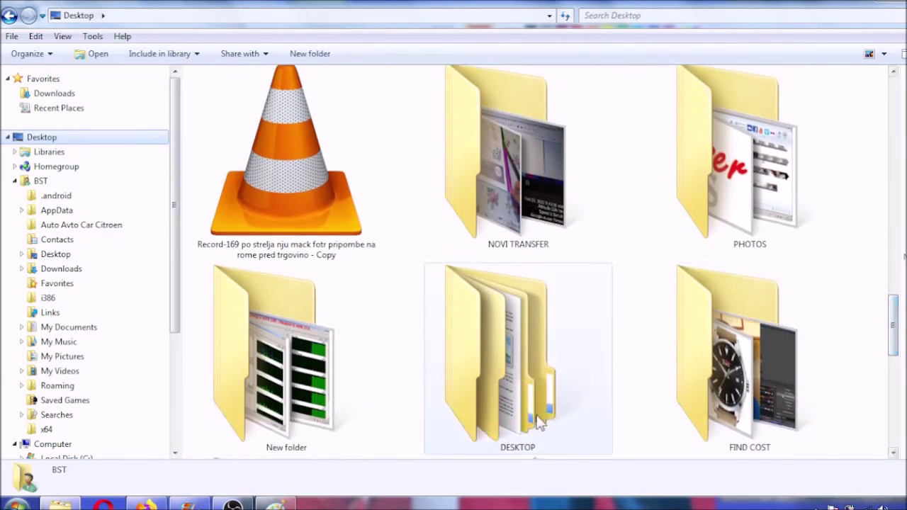
# Back in Paint, add a few small red strokes and dots beside the scribble, undoing one stray line
pyautogui.click(275, 505)
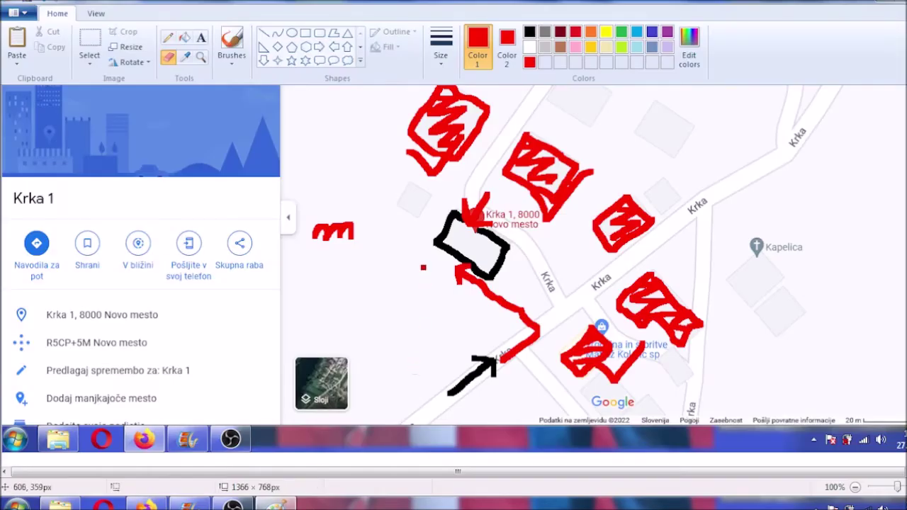
pyautogui.moveTo(410, 183)
pyautogui.mouseDown()
pyautogui.moveTo(398, 210)
pyautogui.moveTo(411, 219)
pyautogui.moveTo(430, 192)
pyautogui.moveTo(415, 188)
pyautogui.mouseUp()
pyautogui.click(582, 232)
pyautogui.moveTo(583, 232); pyautogui.dragTo(590, 229)
pyautogui.hotkey('ctrl', 'z')
pyautogui.click(551, 251)
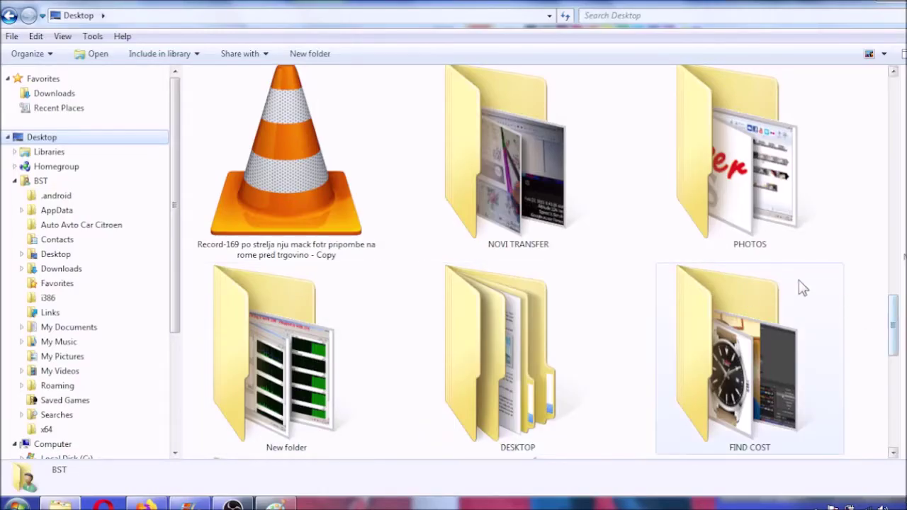
# Open TimeVideo_20220227_080358 from NOVI TRANSFER in VLC media player and pause it at 00:14
pyautogui.doubleClick(538, 188)
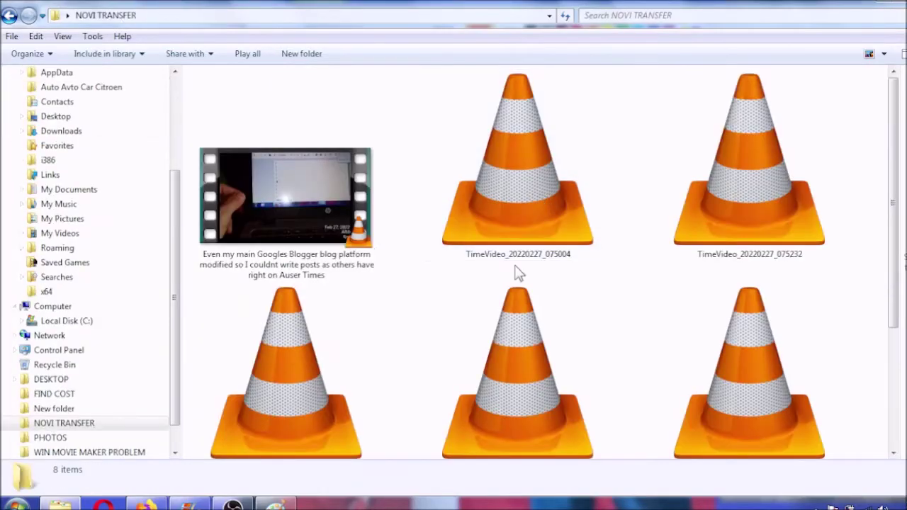
pyautogui.moveTo(891, 196); pyautogui.dragTo(891, 284)
pyautogui.click(747, 248)
pyautogui.rightClick(747, 248)
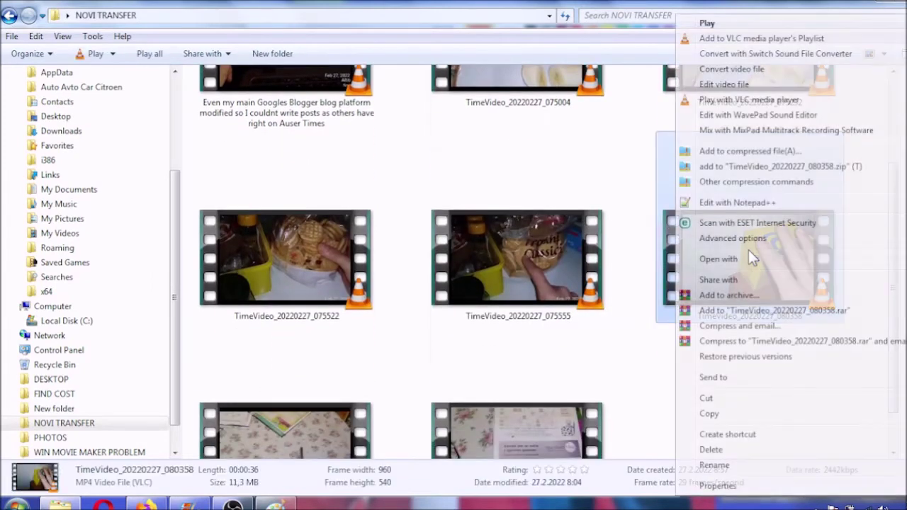
pyautogui.moveTo(716, 261)
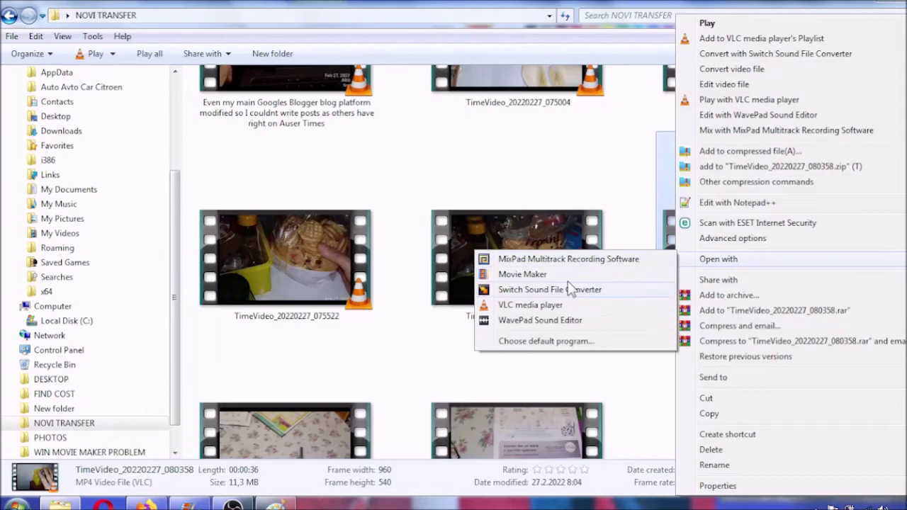
pyautogui.click(531, 306)
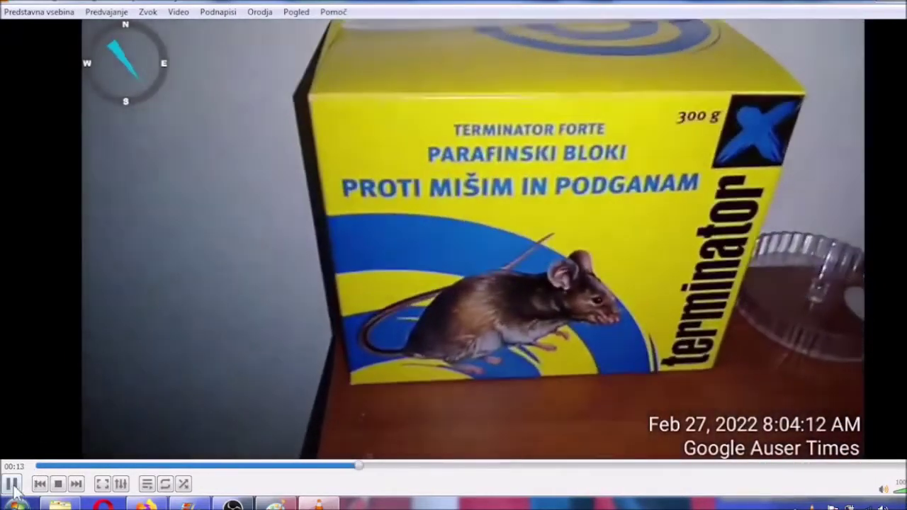
pyautogui.click(13, 487)
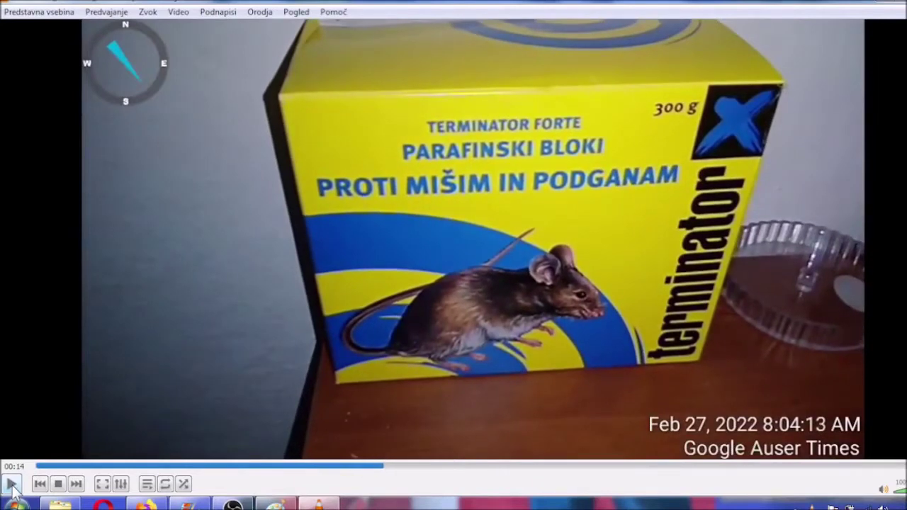